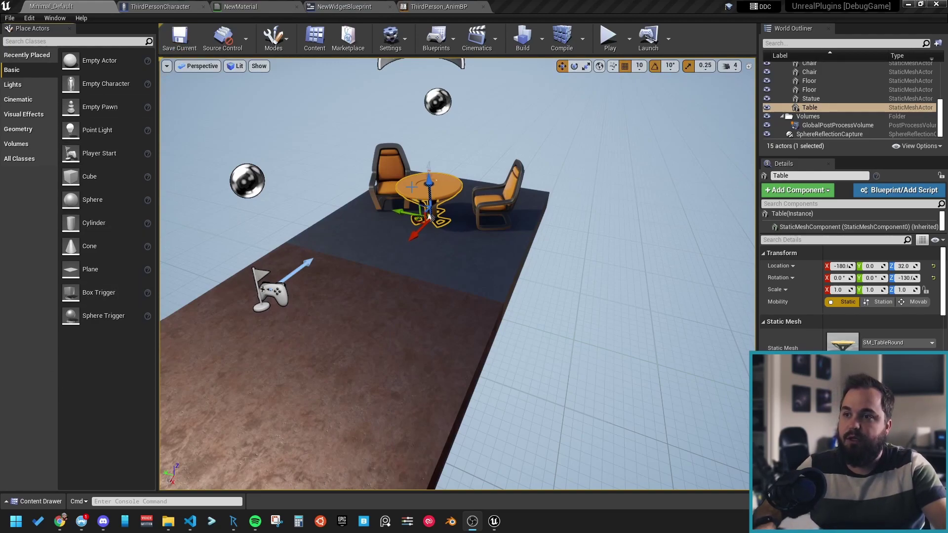
- Select the left chair, try the F11 Zen Mode toggle twice, and close the Place Actors tab
{"action": "left_click", "coordinate": [398, 168]}
{"action": "key", "text": "F11"}
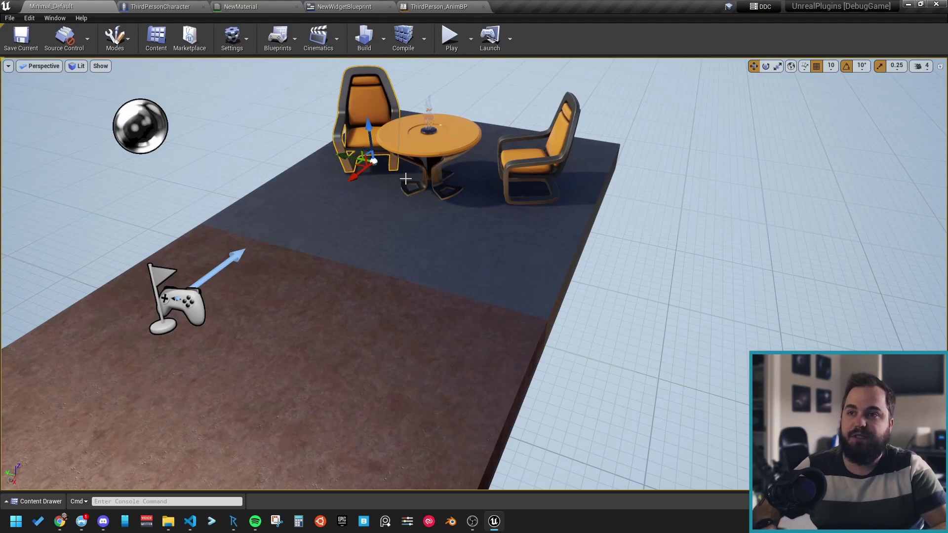
{"action": "key", "text": "F11"}
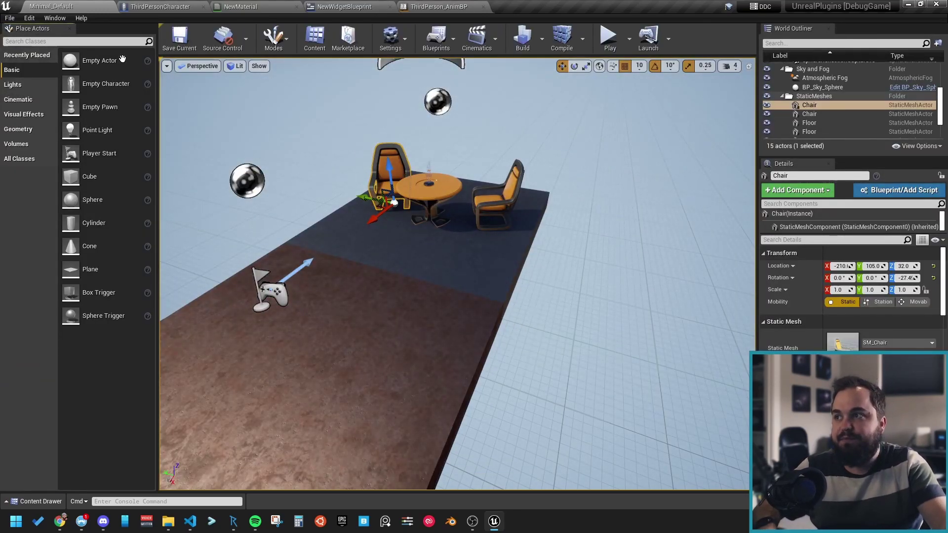
{"action": "left_click", "coordinate": [53, 28]}
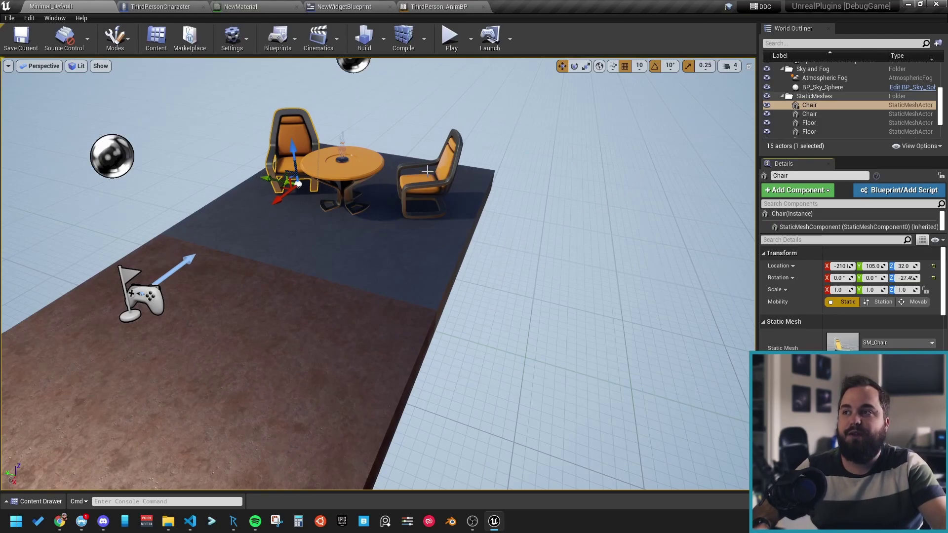
{"action": "left_click", "coordinate": [159, 6]}
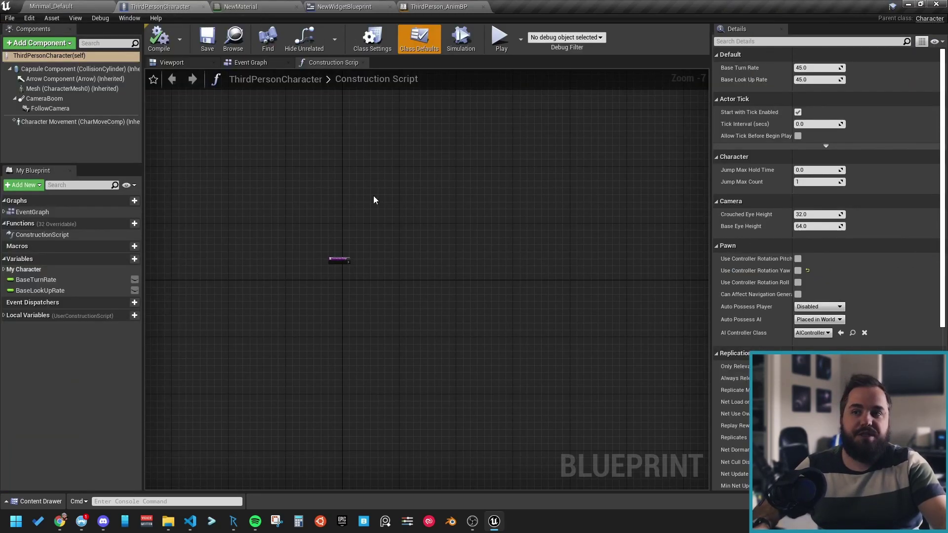
{"action": "left_click", "coordinate": [252, 63]}
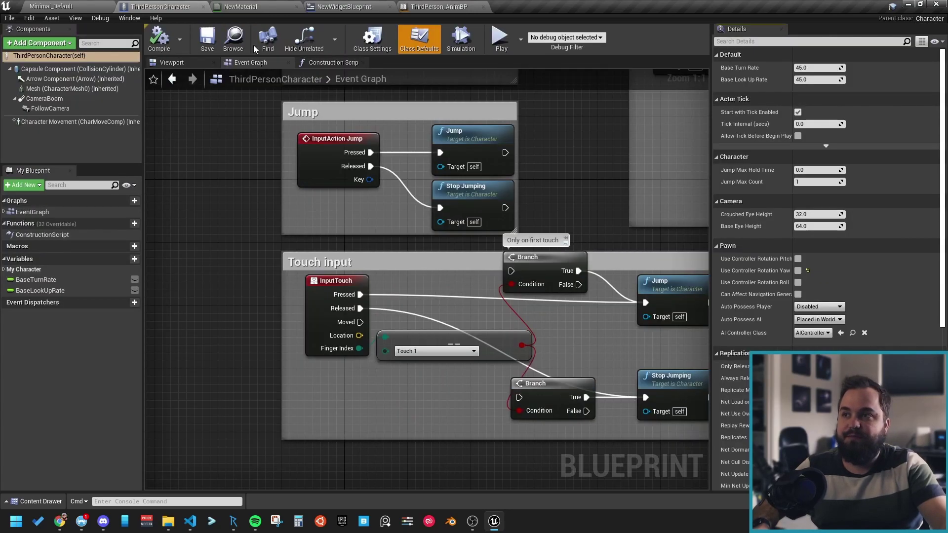
{"action": "left_click", "coordinate": [252, 6]}
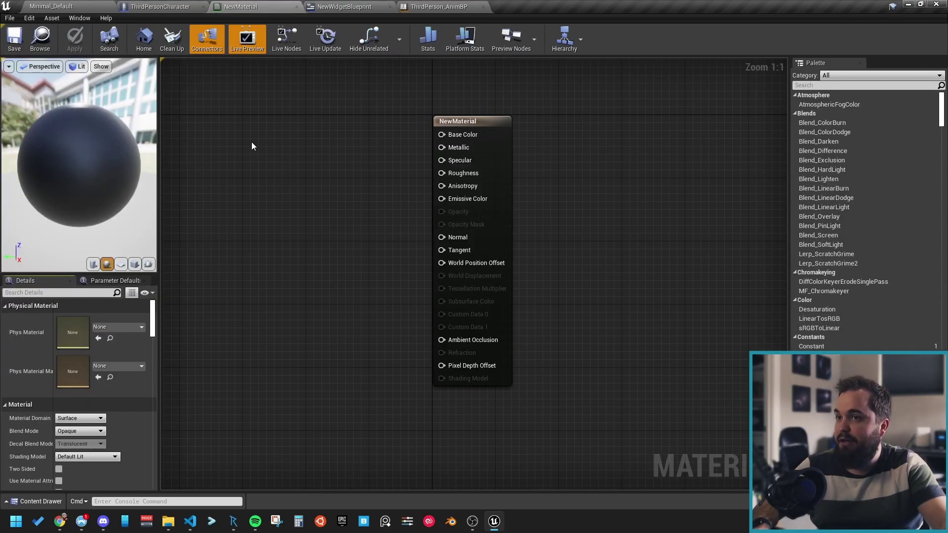
{"action": "left_click", "coordinate": [368, 7]}
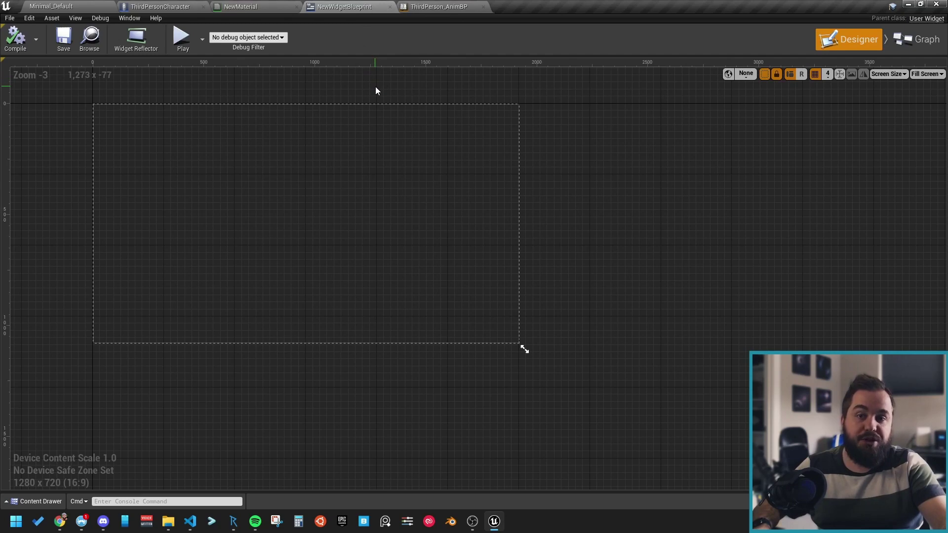
{"action": "left_click", "coordinate": [439, 7]}
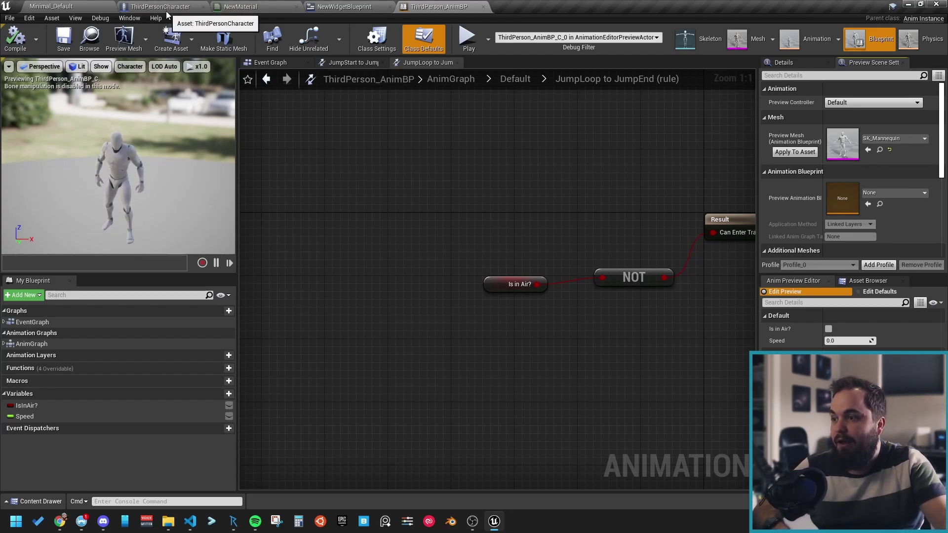
{"action": "left_click", "coordinate": [259, 5]}
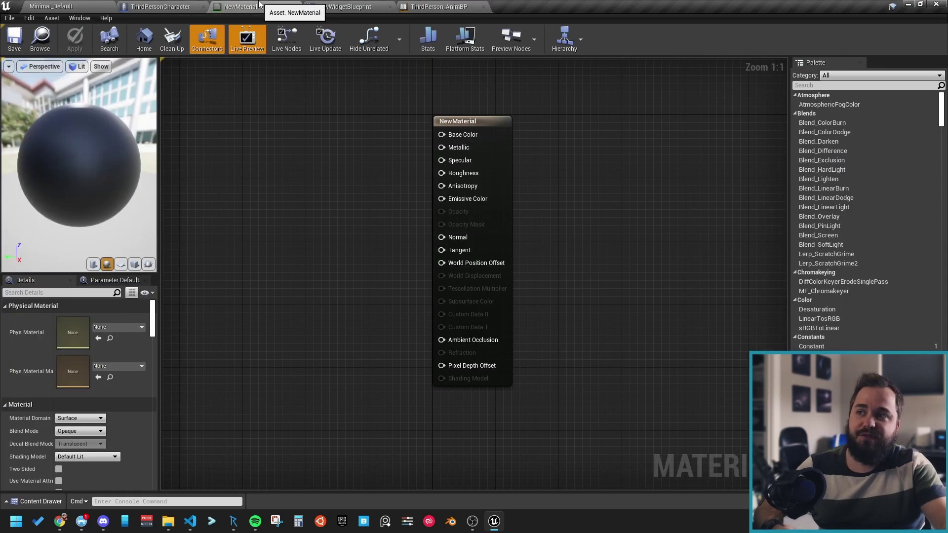
- From the Minimal_Default level, open Edit > Editor Preferences, dock it, and go to Plugins > Zen Mode
{"action": "left_click", "coordinate": [84, 6]}
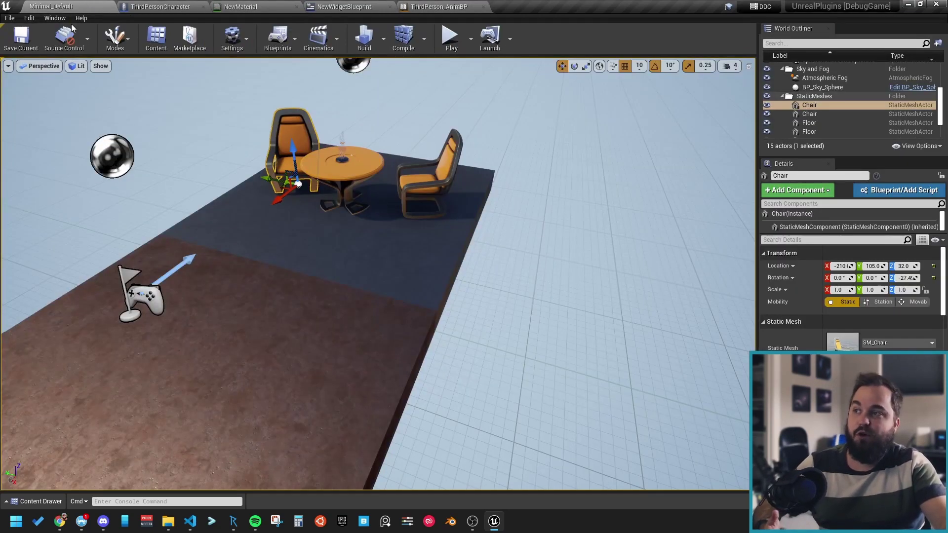
{"action": "left_click", "coordinate": [32, 19]}
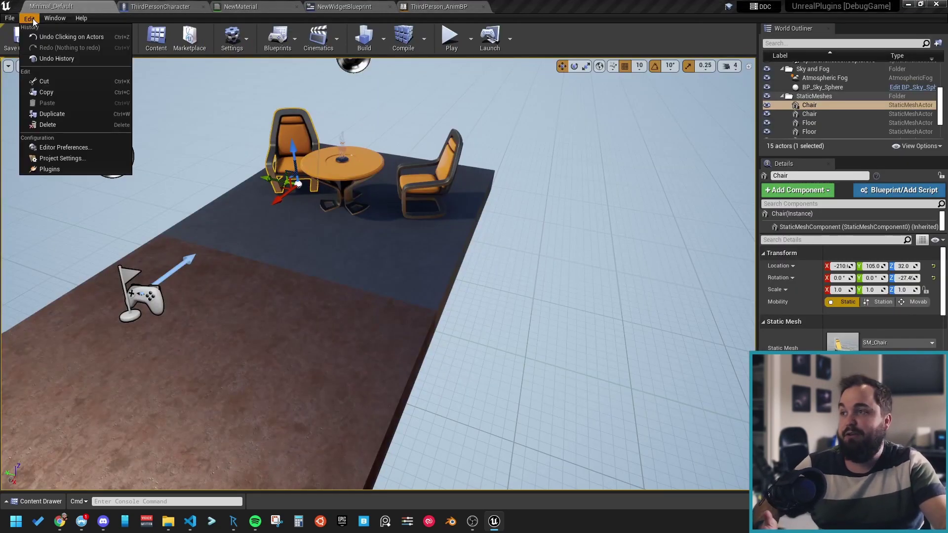
{"action": "left_click", "coordinate": [54, 151]}
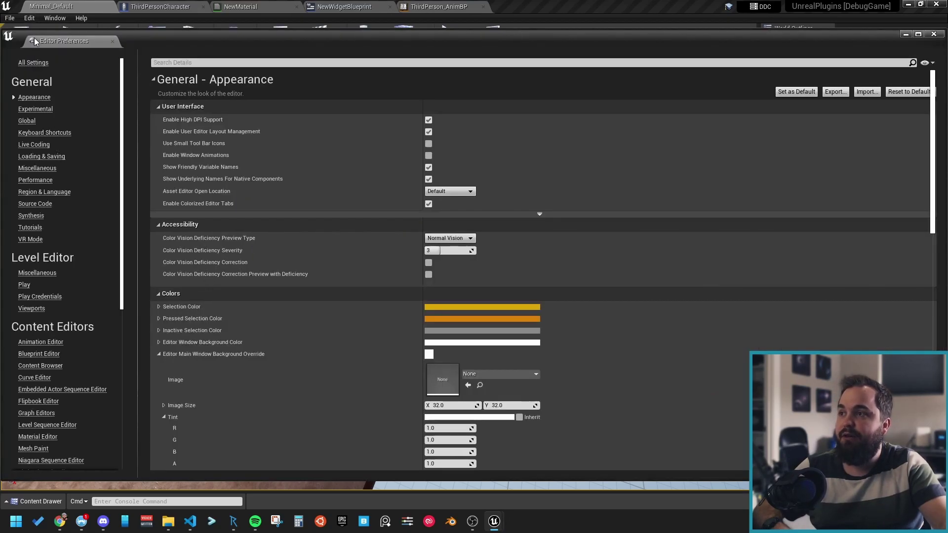
{"action": "left_click_drag", "start_coordinate": [35, 37], "coordinate": [115, 11]}
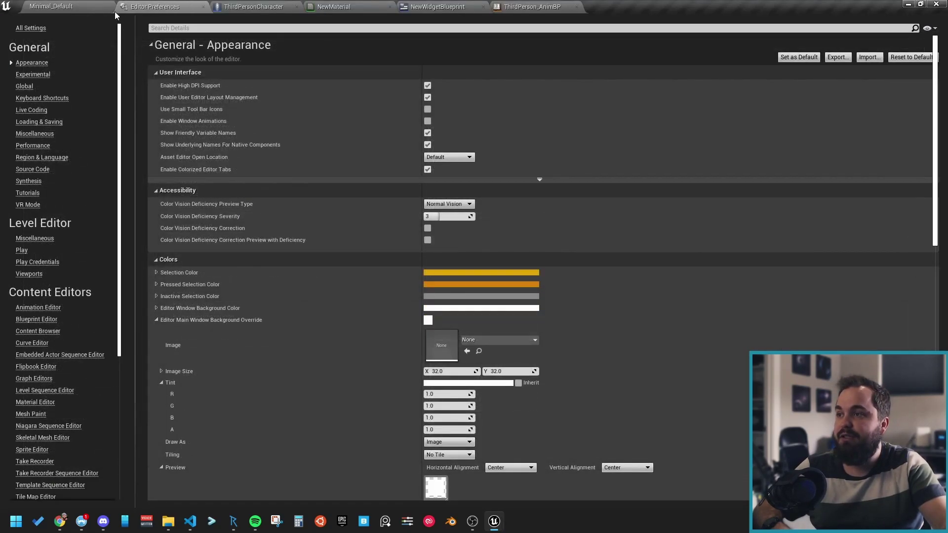
{"action": "scroll", "coordinate": [31, 356], "scroll_direction": "down", "scroll_amount": 5}
{"action": "scroll", "coordinate": [25, 363], "scroll_direction": "down", "scroll_amount": 2}
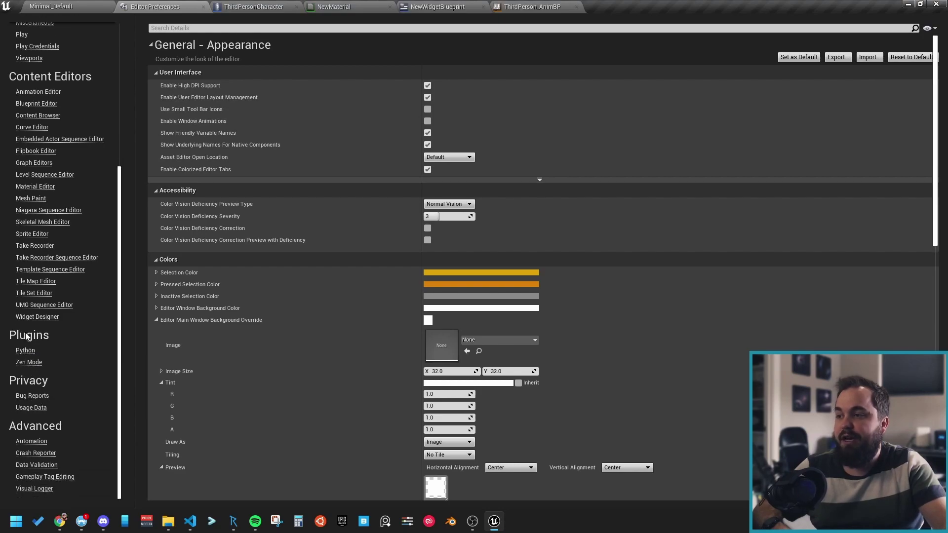
{"action": "left_click", "coordinate": [22, 364]}
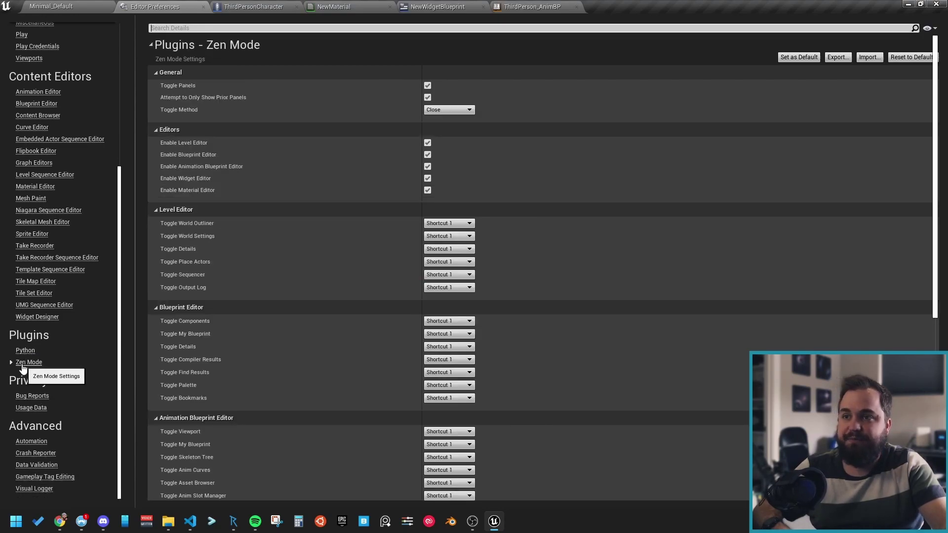
{"action": "mouse_move", "coordinate": [177, 87]}
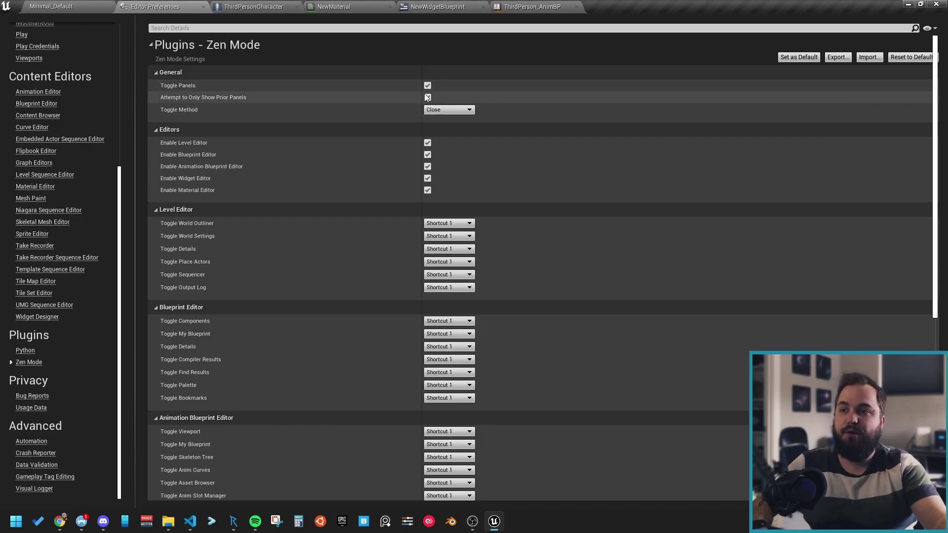
- Try Shift+F11 in the ThirdPersonCharacter Blueprint, then enable Attempt to Only Show Prior Panels
{"action": "left_click", "coordinate": [224, 6]}
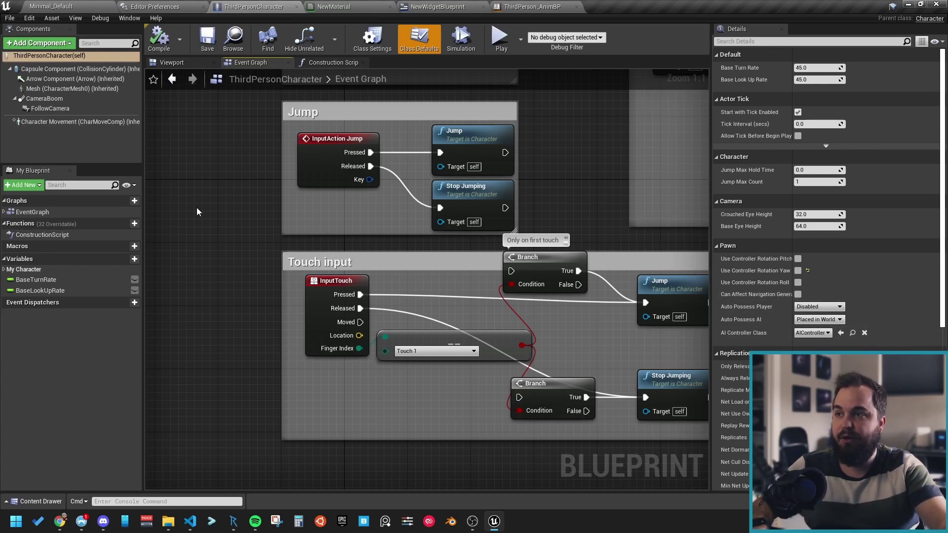
{"action": "key", "text": "shift+F11"}
{"action": "key", "text": "shift+F11"}
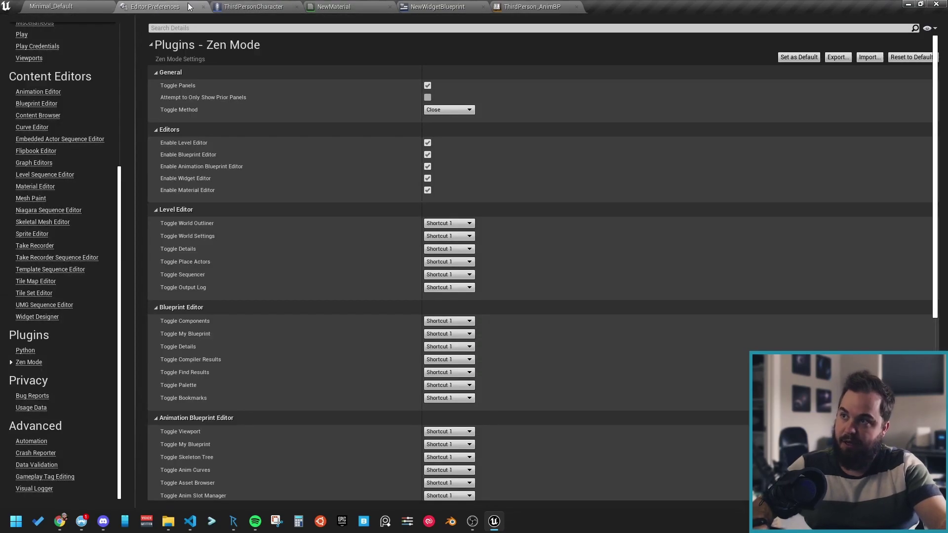
{"action": "left_click", "coordinate": [155, 6]}
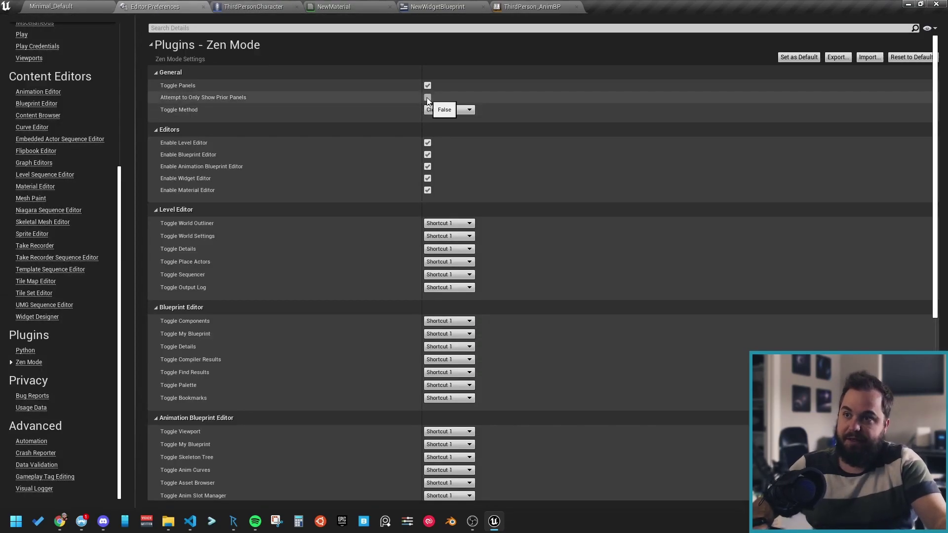
{"action": "left_click", "coordinate": [427, 97]}
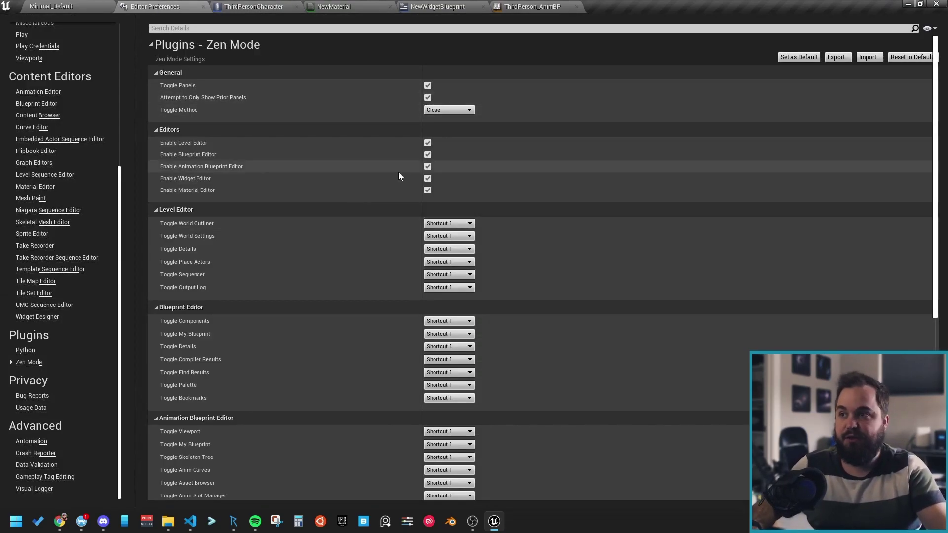
- Check the Toggle Method choices, then bring the RocklenGameState Blueprint editor forward
{"action": "left_click", "coordinate": [432, 110]}
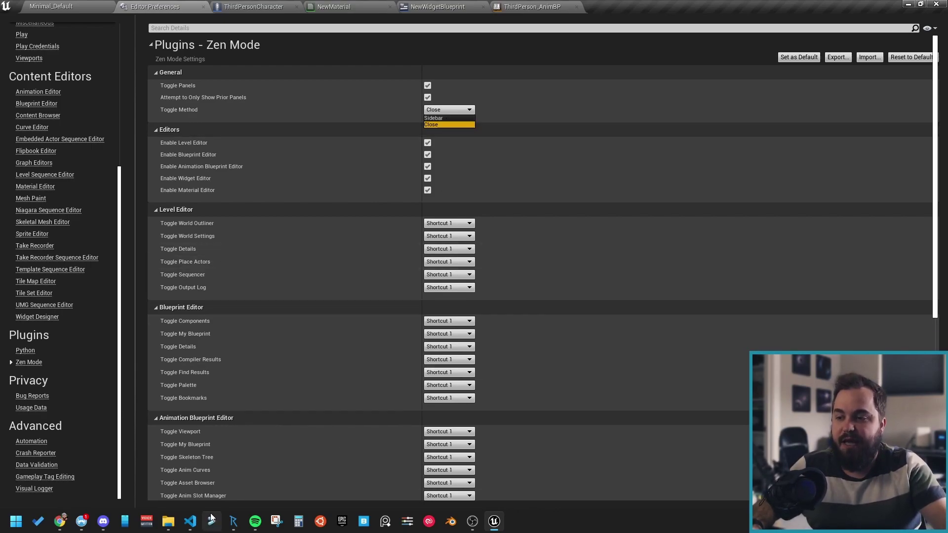
{"action": "mouse_move", "coordinate": [234, 521]}
{"action": "left_click", "coordinate": [234, 479]}
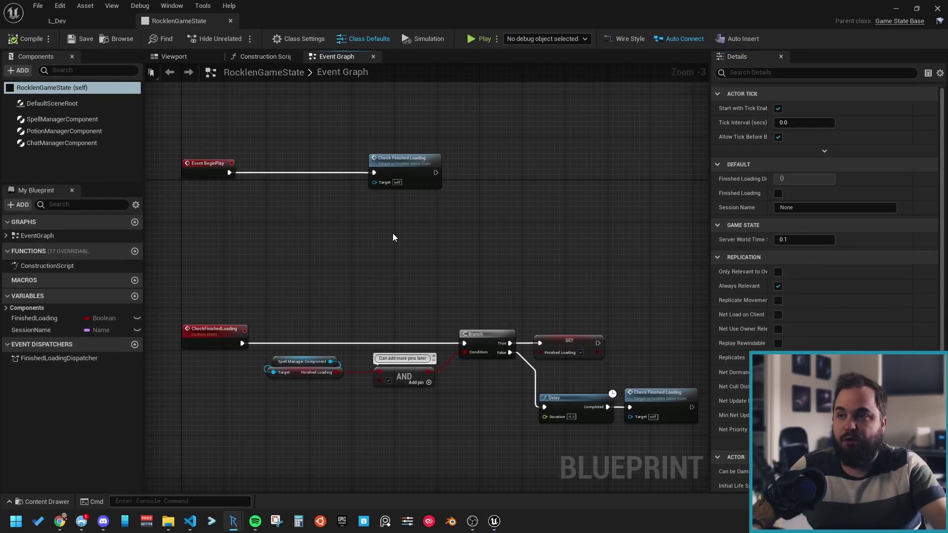
- Collapse panels to edge tabs with Ctrl+Shift+Space, peek at Components and My Blueprint, re-dock, and minimize
{"action": "key", "text": "ctrl+shift+space"}
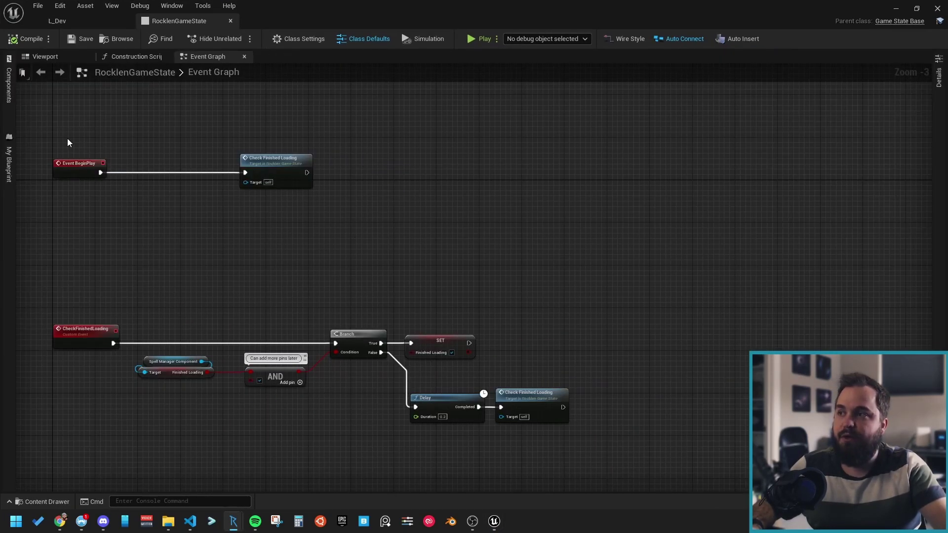
{"action": "left_click", "coordinate": [9, 86]}
{"action": "left_click", "coordinate": [9, 90]}
{"action": "left_click", "coordinate": [8, 86]}
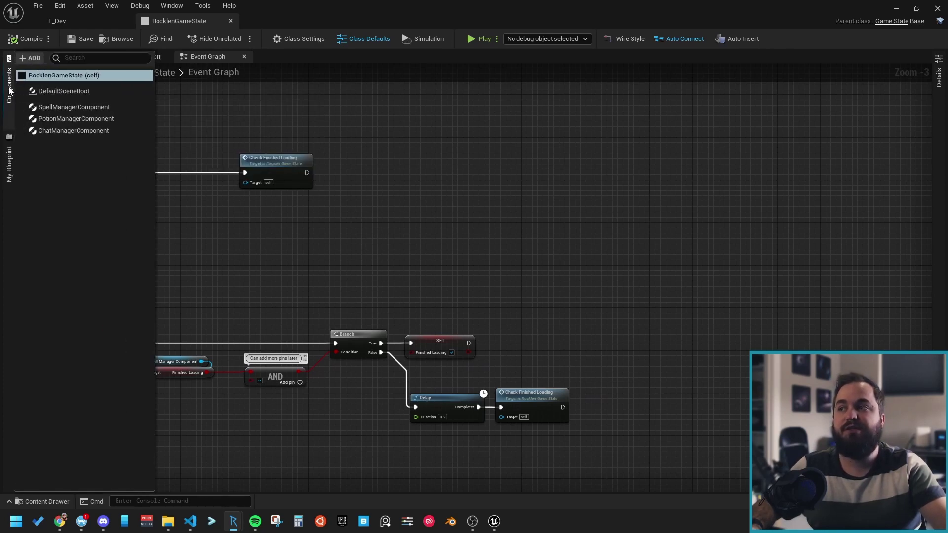
{"action": "left_click", "coordinate": [9, 163]}
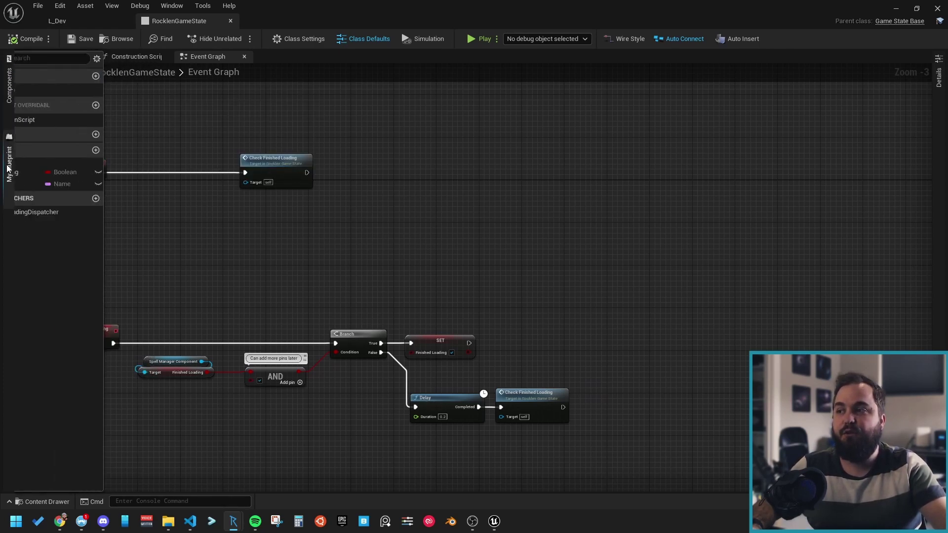
{"action": "left_click", "coordinate": [357, 232]}
{"action": "key", "text": "ctrl+shift+space"}
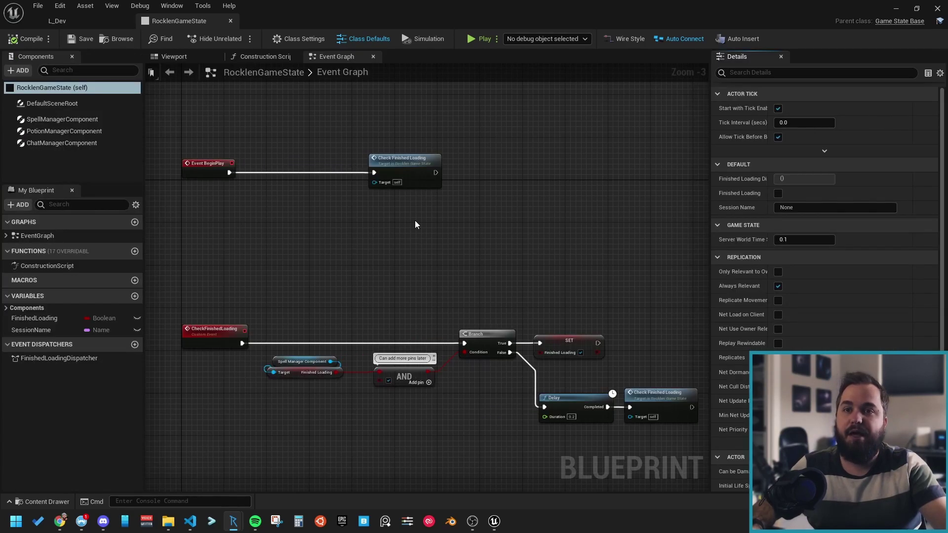
{"action": "left_click", "coordinate": [897, 9]}
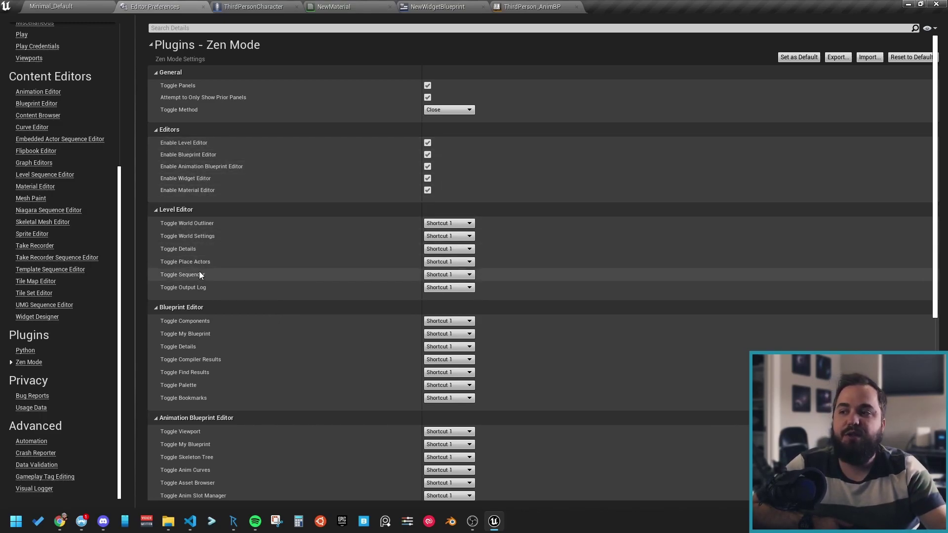
{"action": "left_click", "coordinate": [442, 224]}
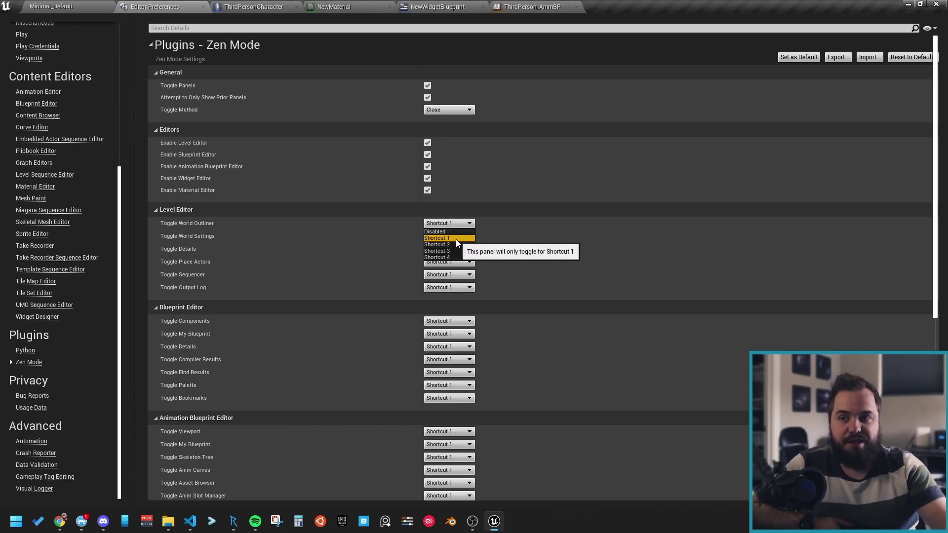
{"action": "left_click", "coordinate": [540, 215]}
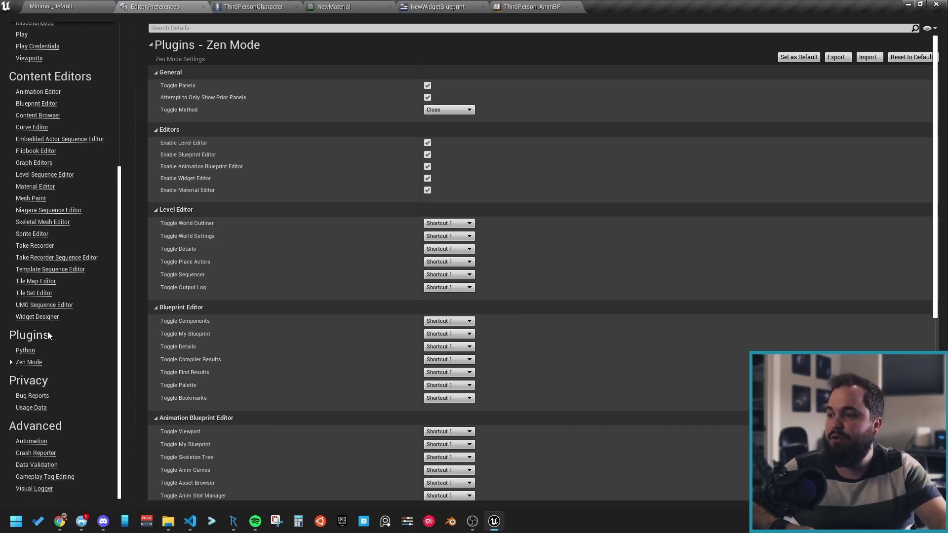
- Filter preferences for 'zen', bind Toggle Zen Mode (Shortcut 2) to Ctrl+M, then clear the filter
{"action": "scroll", "coordinate": [72, 101], "scroll_direction": "up", "scroll_amount": 5}
{"action": "scroll", "coordinate": [70, 117], "scroll_direction": "up", "scroll_amount": 1}
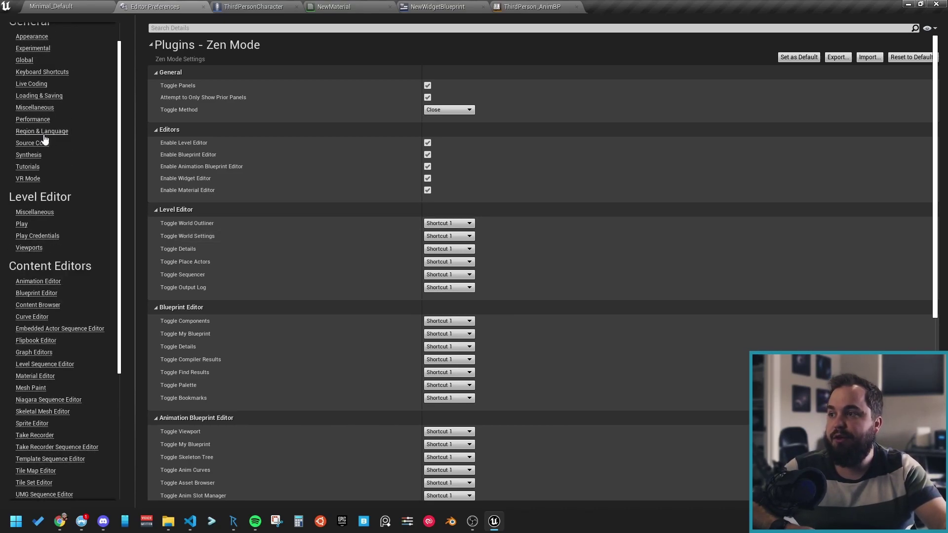
{"action": "left_click", "coordinate": [178, 28]}
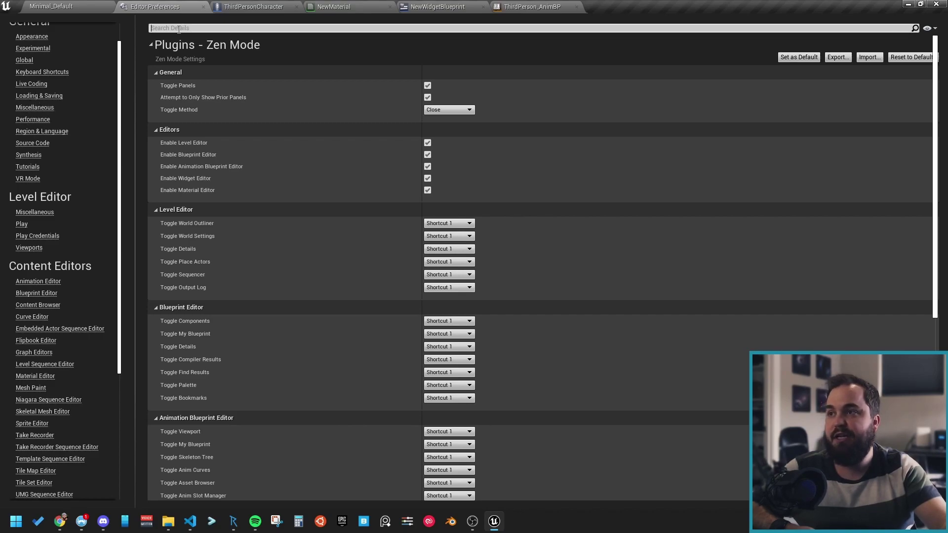
{"action": "type", "text": "ze"}
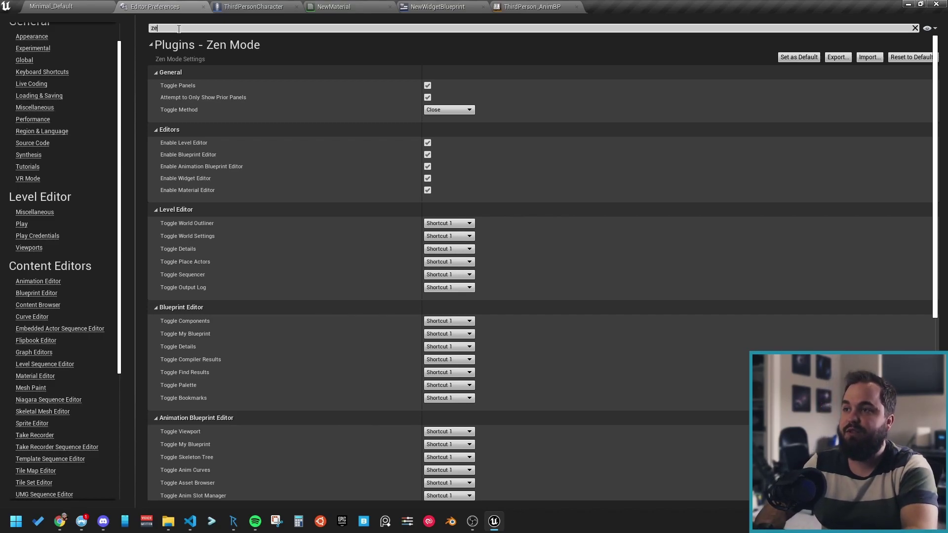
{"action": "type", "text": "n"}
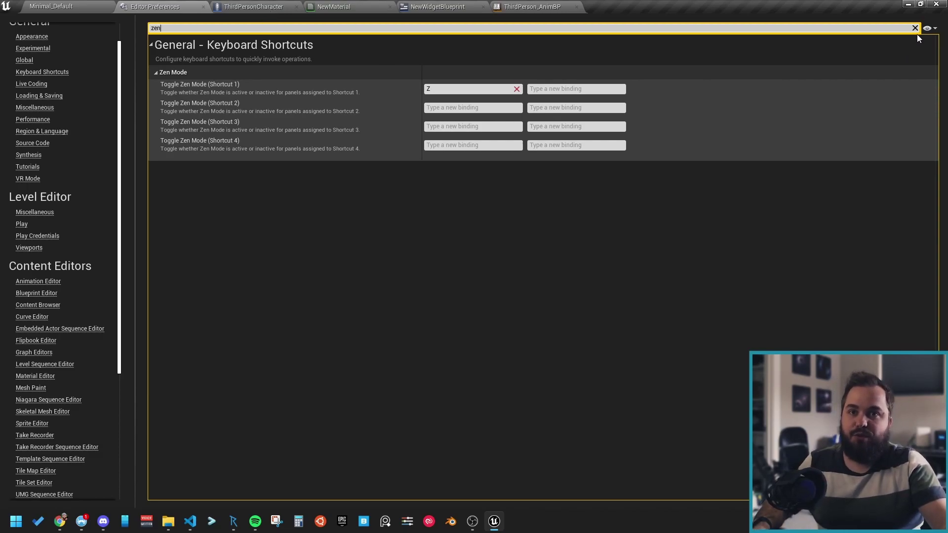
{"action": "left_click", "coordinate": [476, 106]}
{"action": "key", "text": "ctrl+m"}
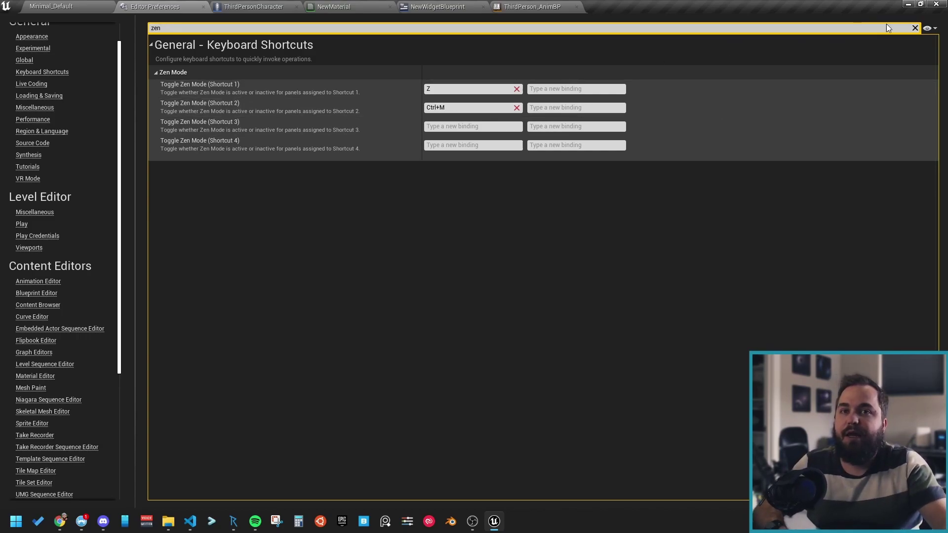
{"action": "left_click", "coordinate": [914, 27]}
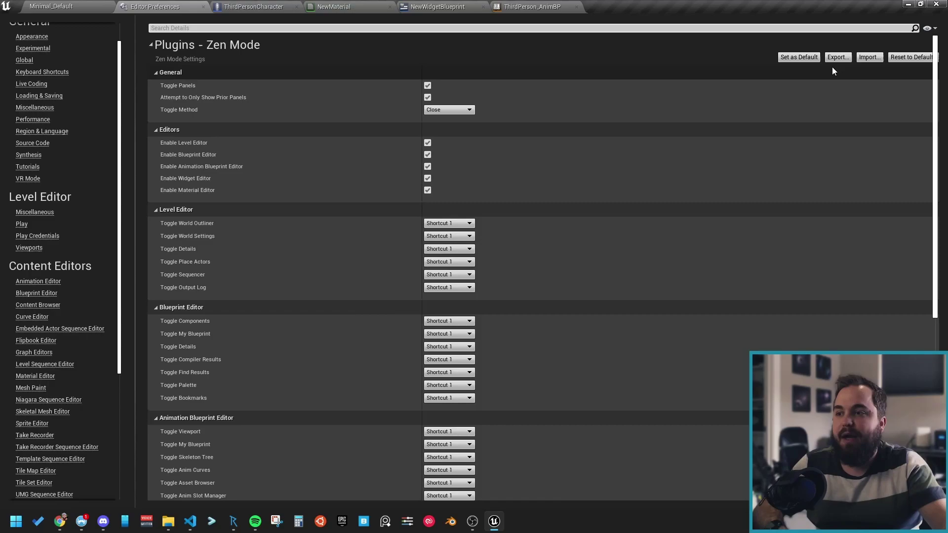
- Set the Level Editor's Toggle World Settings dropdown to Shortcut 2
{"action": "left_click", "coordinate": [445, 238]}
{"action": "left_click", "coordinate": [448, 256]}
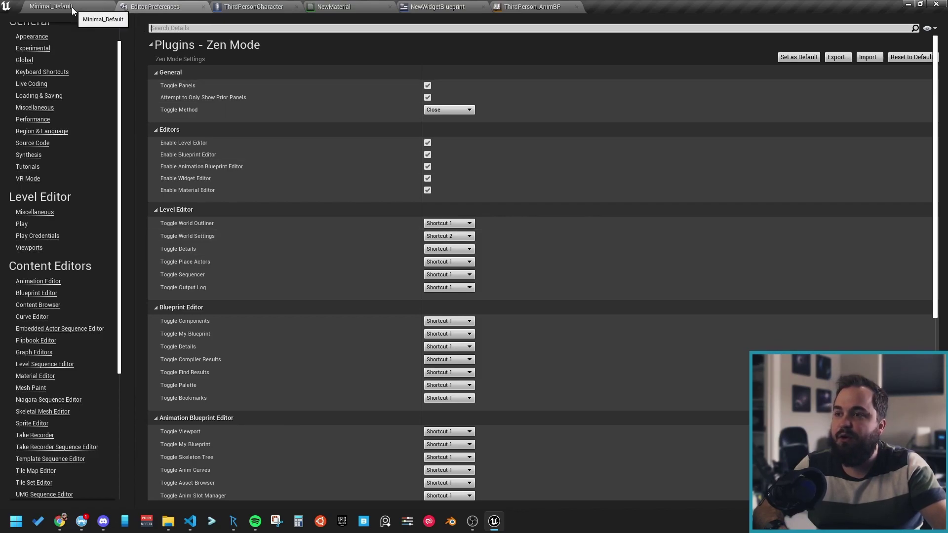
- Try the Alt+Z Zen Mode toggle in the Minimal_Default level
{"action": "left_click", "coordinate": [59, 5]}
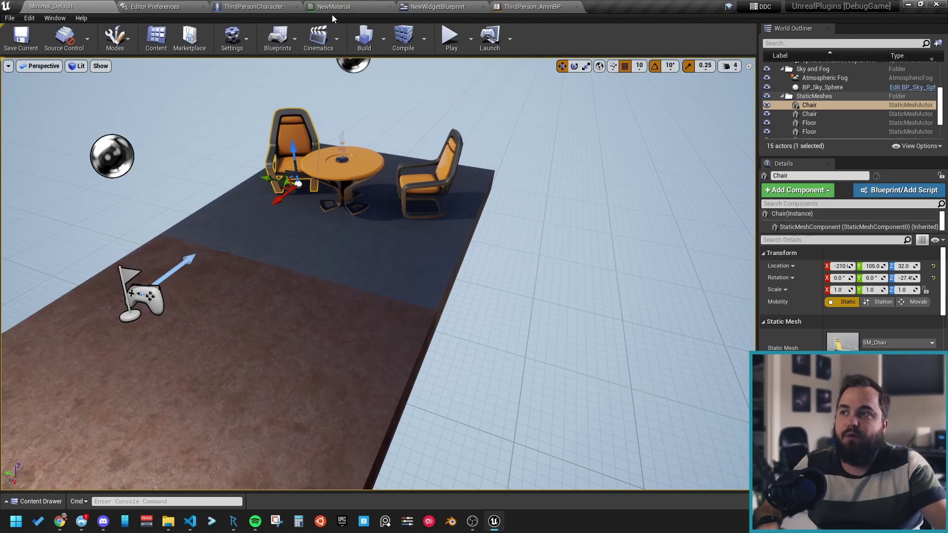
{"action": "left_click", "coordinate": [142, 4]}
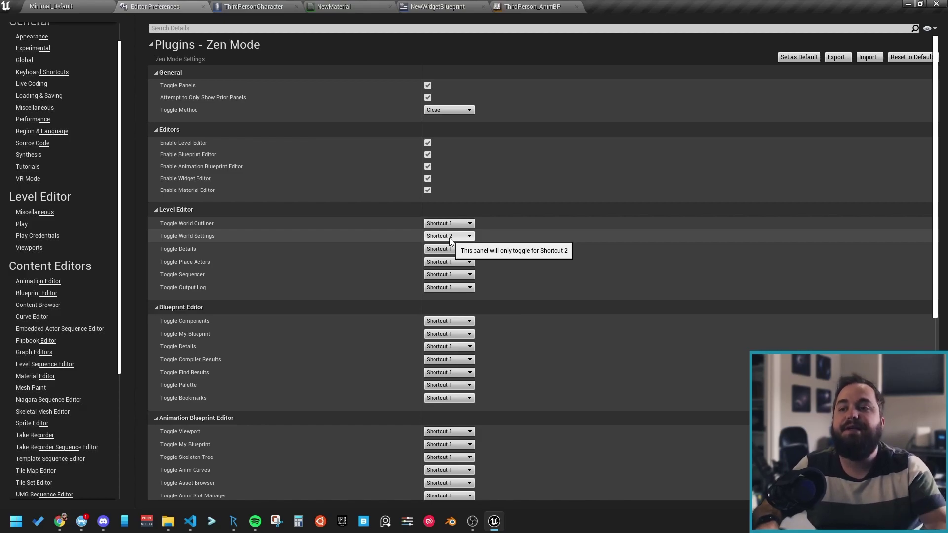
{"action": "left_click", "coordinate": [91, 6]}
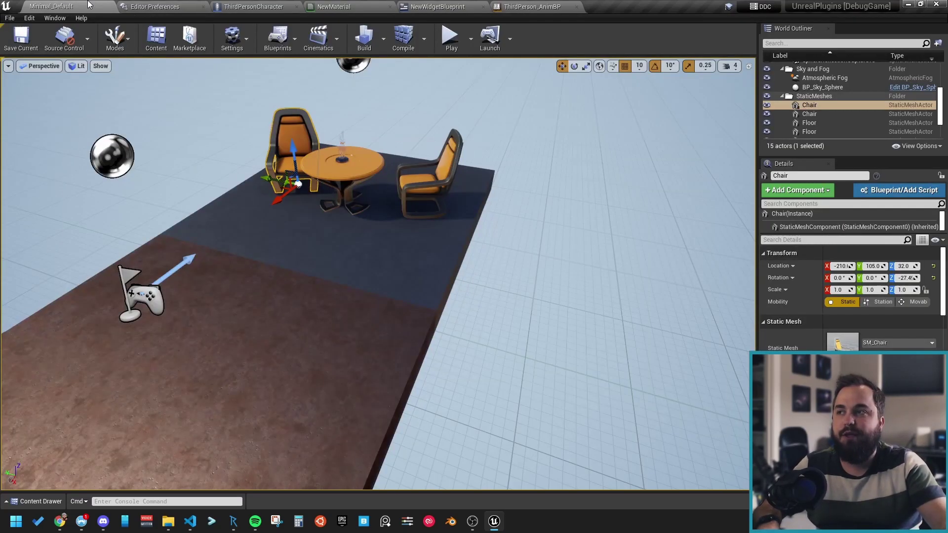
{"action": "key", "text": "alt+z"}
{"action": "key", "text": "alt+z"}
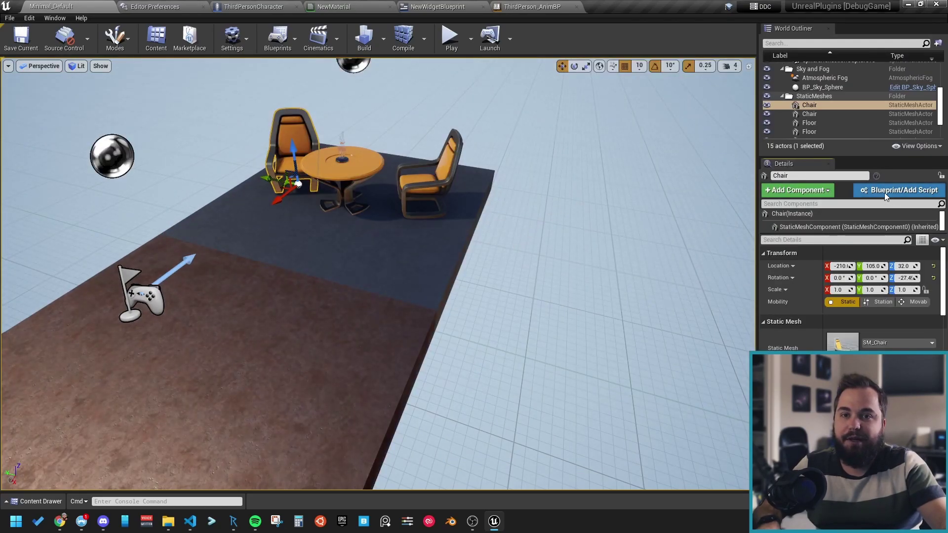
- Open Window > World Settings and select the chair right of the table
{"action": "left_click", "coordinate": [67, 20]}
{"action": "left_click", "coordinate": [68, 20]}
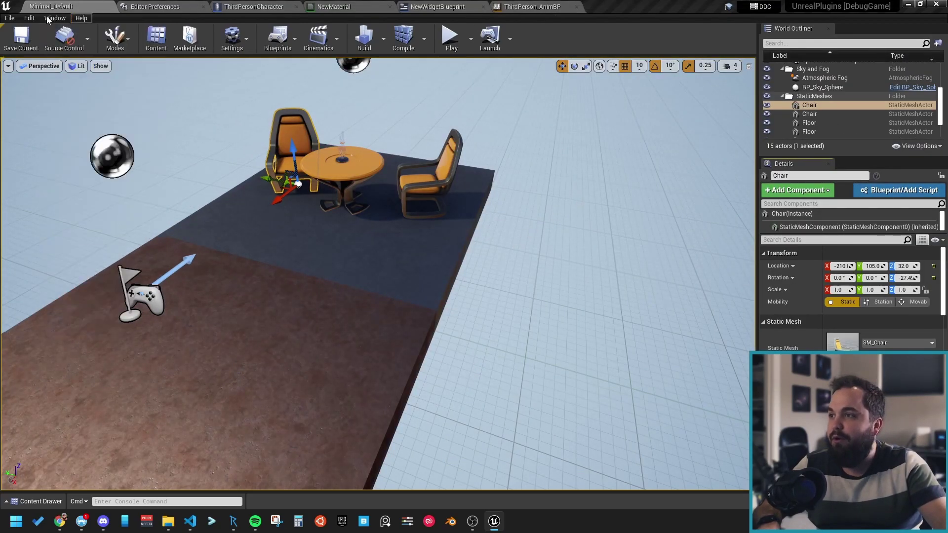
{"action": "left_click", "coordinate": [68, 19]}
{"action": "left_click", "coordinate": [79, 189]}
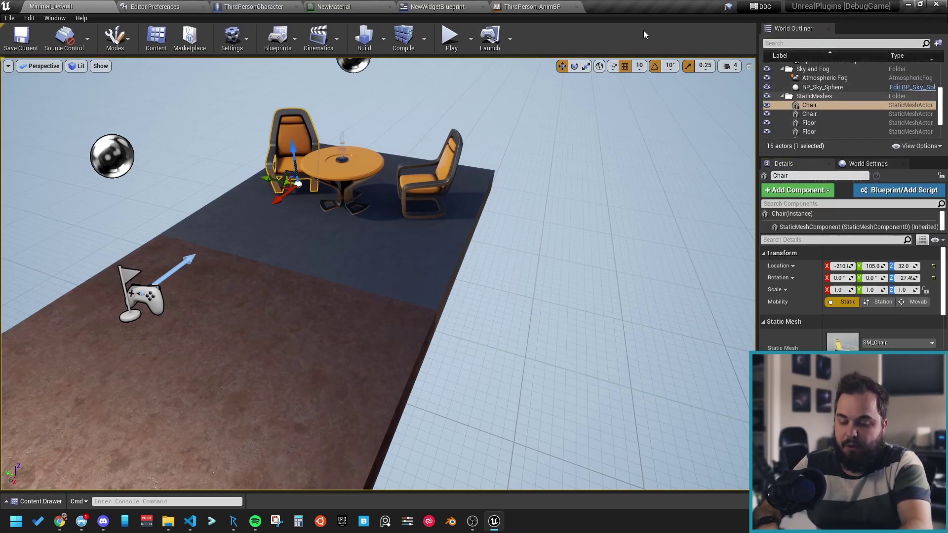
{"action": "left_click", "coordinate": [432, 183]}
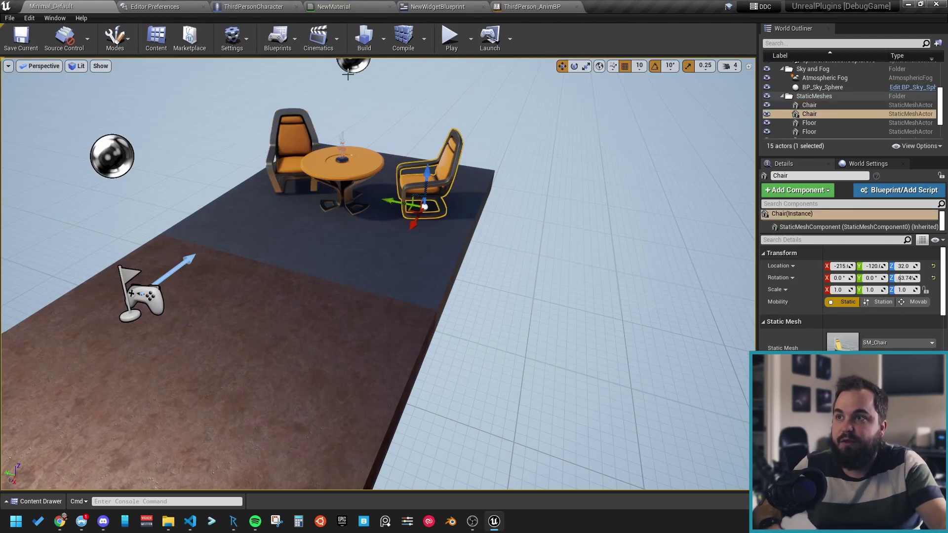
- Check the ThirdPerson_AnimBP and NewWidgetBlueprint editors, ending on the Zen Mode preferences
{"action": "left_click", "coordinate": [167, 6]}
{"action": "left_click", "coordinate": [532, 6]}
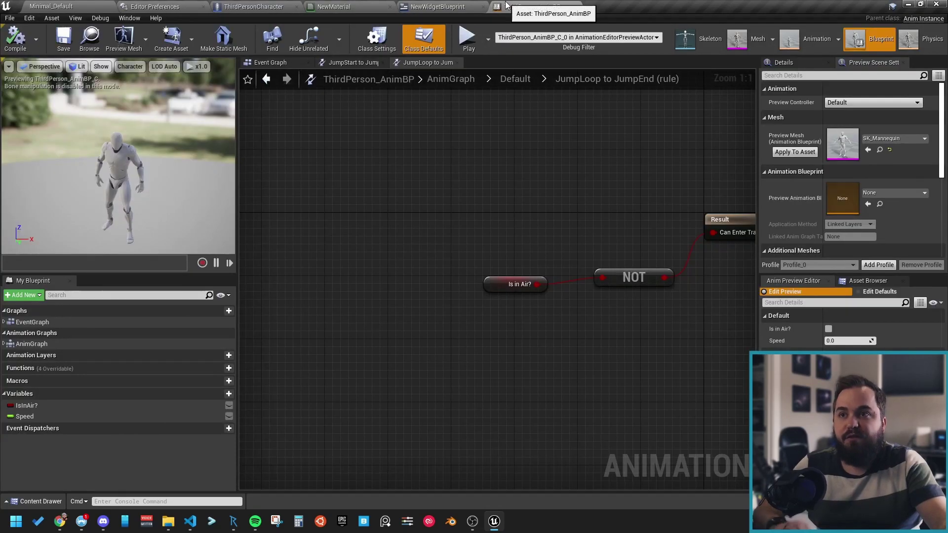
{"action": "left_click", "coordinate": [437, 7]}
{"action": "left_click", "coordinate": [173, 6]}
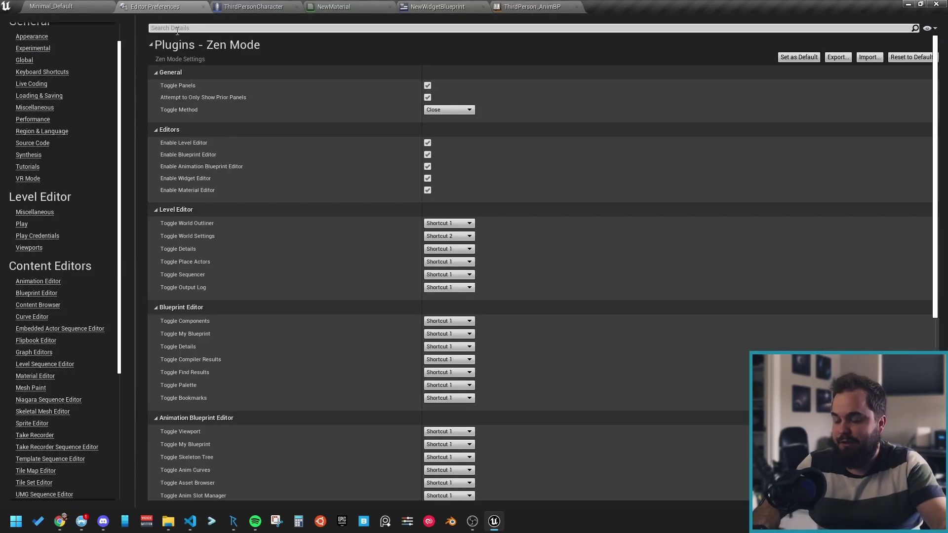
- Review the Zen Mode Shortcut 1 and 2 bindings (Z and F11), then return to Minimal_Default
{"action": "left_click", "coordinate": [112, 6]}
{"action": "left_click", "coordinate": [123, 5]}
{"action": "scroll", "coordinate": [229, 148], "scroll_direction": "up", "scroll_amount": 2}
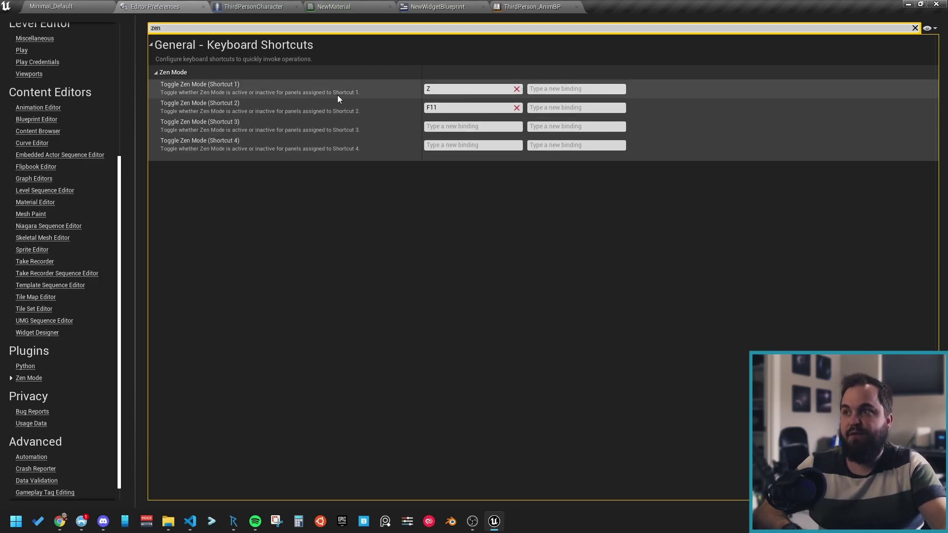
{"action": "left_click", "coordinate": [69, 6]}
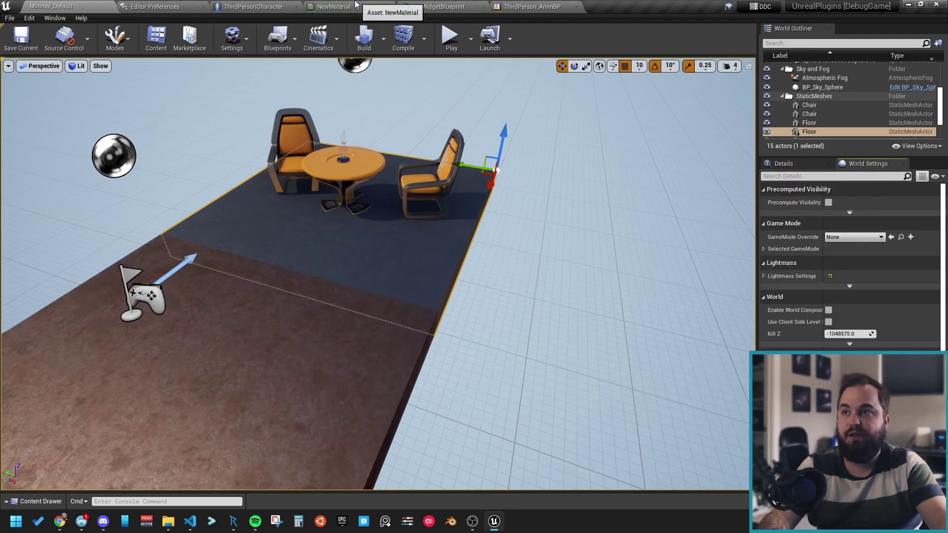
- Visit the ThirdPersonCharacter Blueprint, then clear the 'zen' filter in Editor Preferences
{"action": "left_click", "coordinate": [254, 6]}
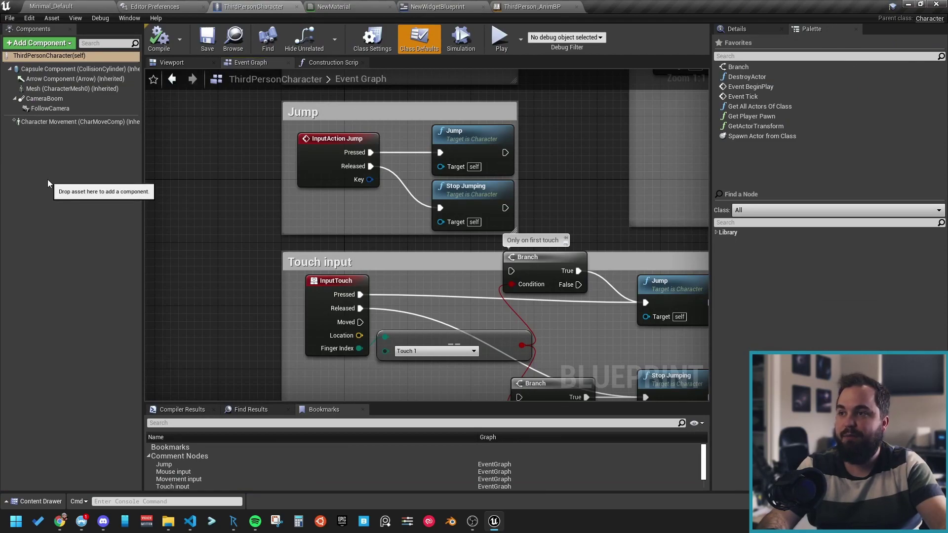
{"action": "left_click", "coordinate": [169, 5]}
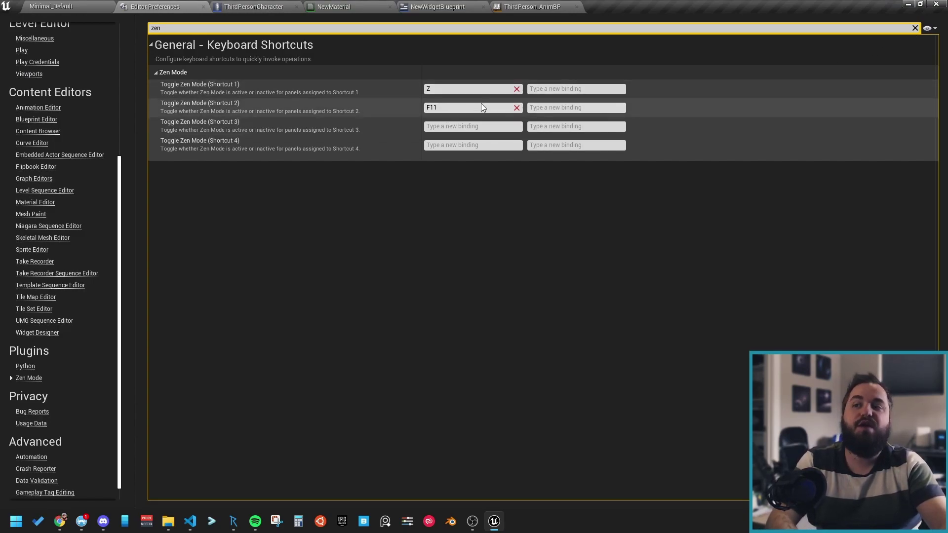
{"action": "left_click", "coordinate": [915, 27]}
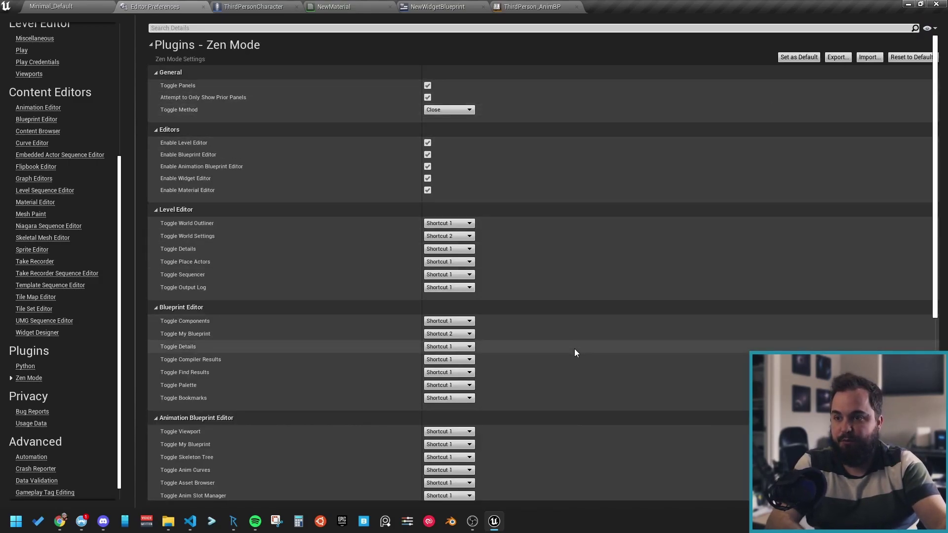
- Set Material Editor Toggle Preview to Disabled and Toggle Graph to Shortcut 1, then open NewMaterial
{"action": "left_click", "coordinate": [79, 6]}
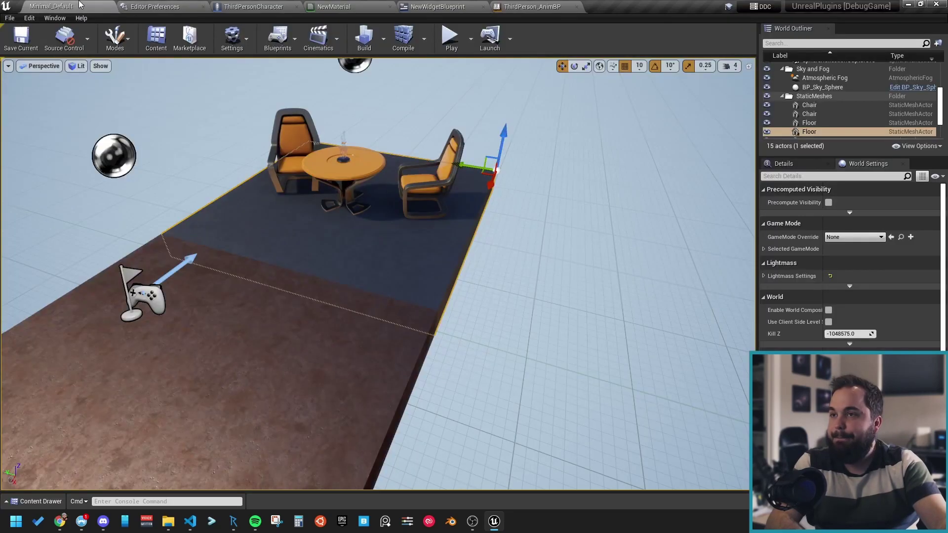
{"action": "left_click", "coordinate": [154, 7]}
{"action": "scroll", "coordinate": [424, 156], "scroll_direction": "down", "scroll_amount": 8}
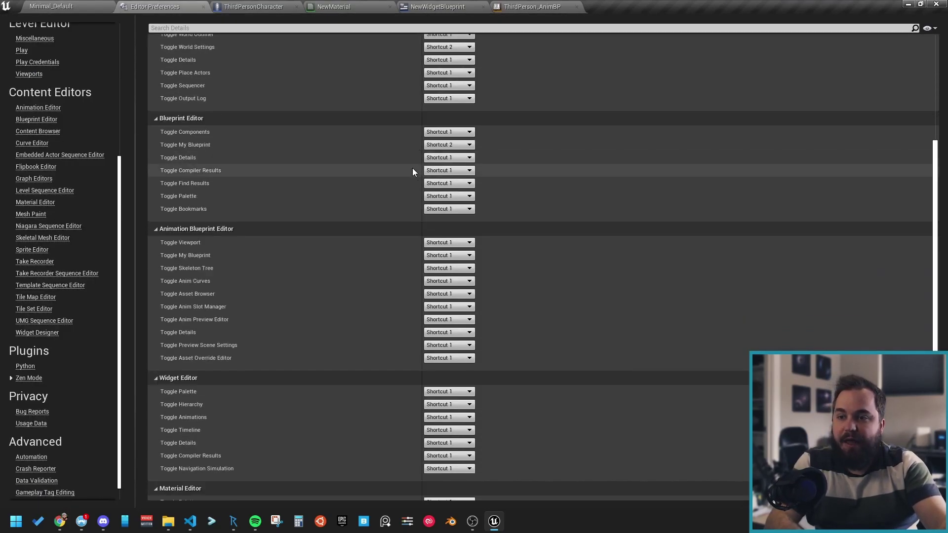
{"action": "scroll", "coordinate": [412, 169], "scroll_direction": "down", "scroll_amount": 3}
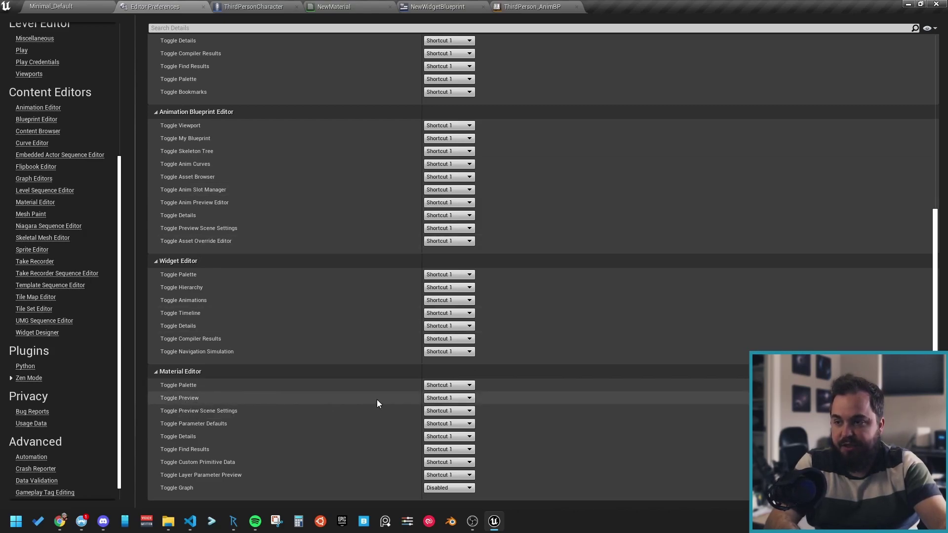
{"action": "left_click", "coordinate": [437, 399]}
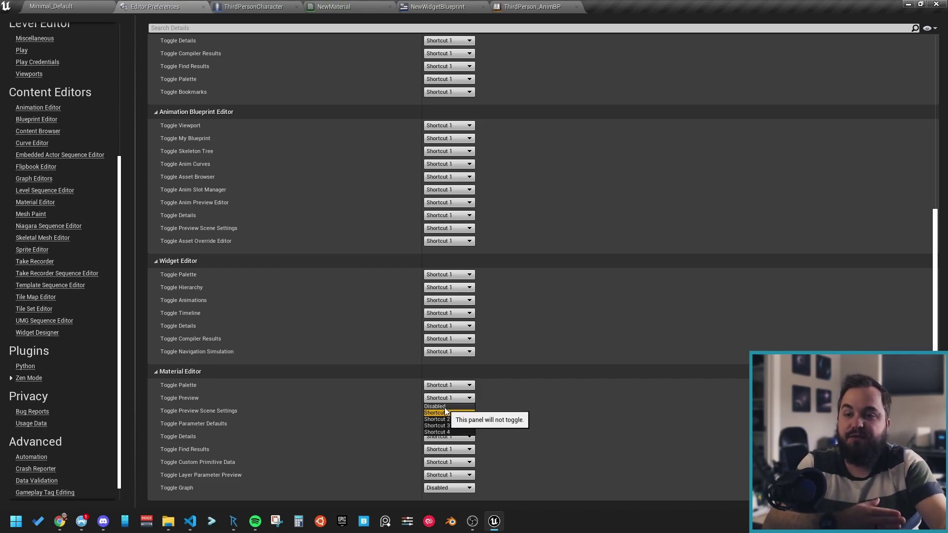
{"action": "left_click", "coordinate": [444, 406]}
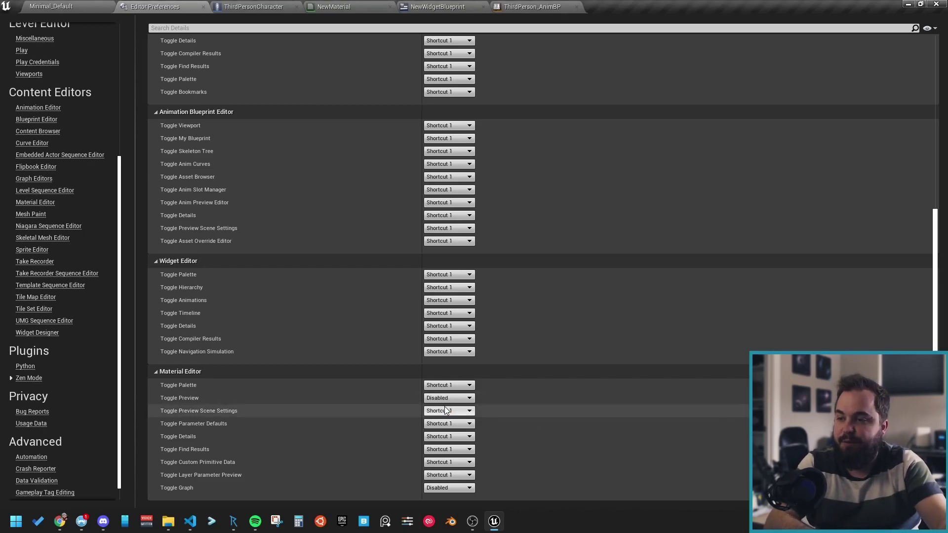
{"action": "left_click", "coordinate": [460, 490]}
{"action": "left_click", "coordinate": [448, 458]}
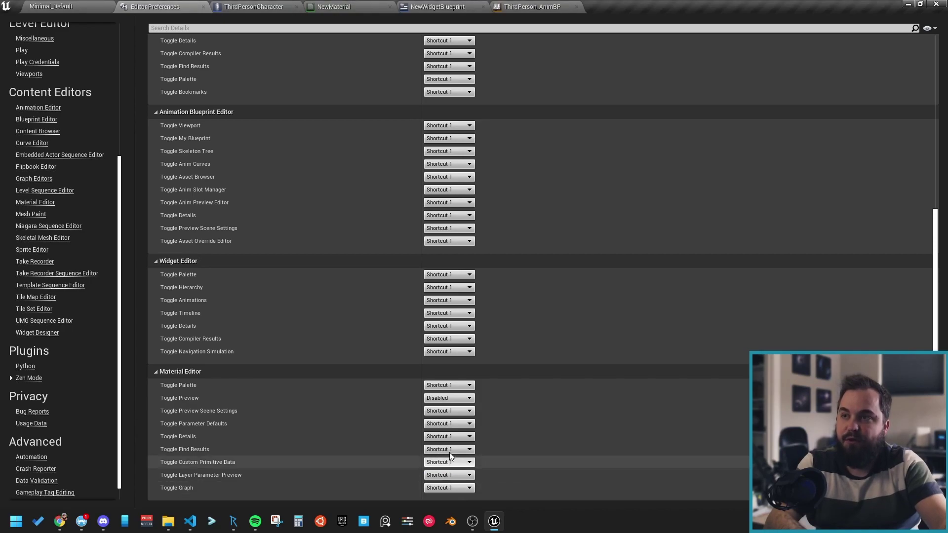
{"action": "left_click", "coordinate": [333, 8]}
- Maximize the material preview with Ctrl+1, orbit the sphere, restore the panels, then return to Editor Preferences' top
{"action": "key", "text": "ctrl+1"}
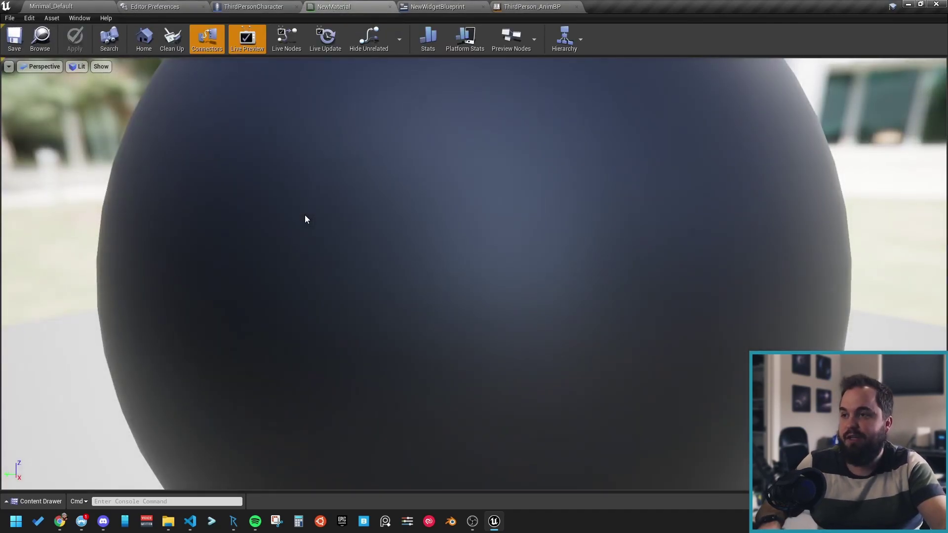
{"action": "scroll", "coordinate": [305, 219], "scroll_direction": "down", "scroll_amount": 10}
{"action": "mouse_move", "coordinate": [277, 248]}
{"action": "left_mouse_down"}
{"action": "mouse_move", "coordinate": [257, 247]}
{"action": "mouse_move", "coordinate": [232, 222]}
{"action": "mouse_move", "coordinate": [283, 238]}
{"action": "left_mouse_up"}
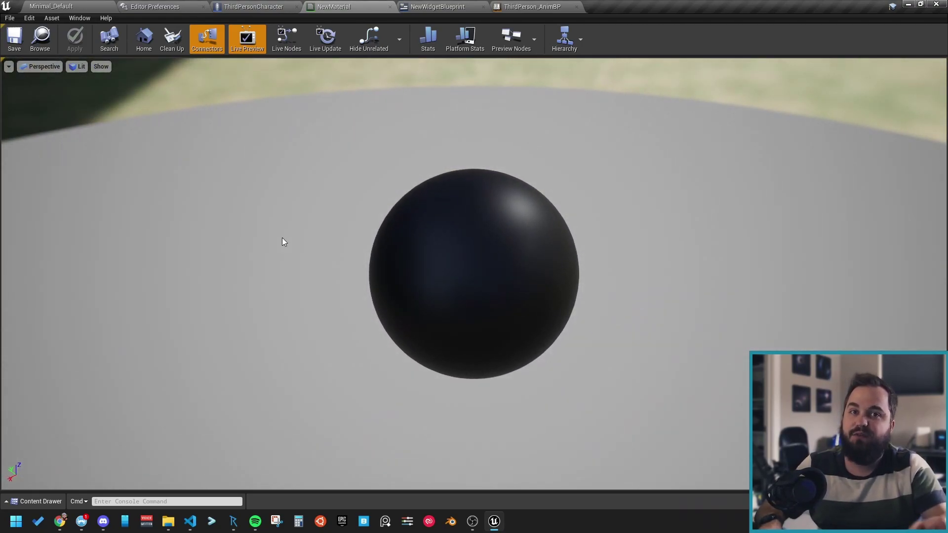
{"action": "key", "text": "ctrl+1"}
{"action": "left_click", "coordinate": [155, 6]}
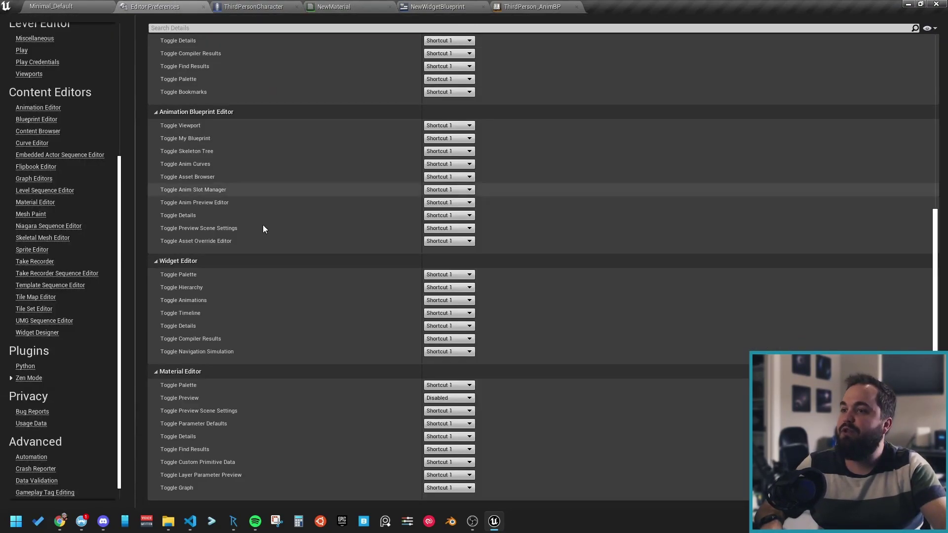
{"action": "scroll", "coordinate": [504, 413], "scroll_direction": "up", "scroll_amount": 6}
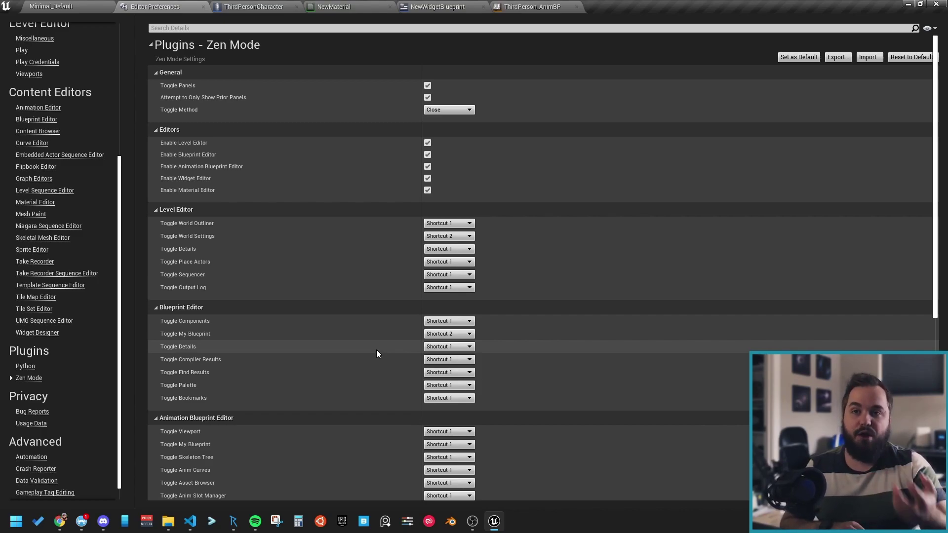
- Switch to the UE5 Rocklen editor and open the content drawer over the game state graph
{"action": "left_click", "coordinate": [67, 6]}
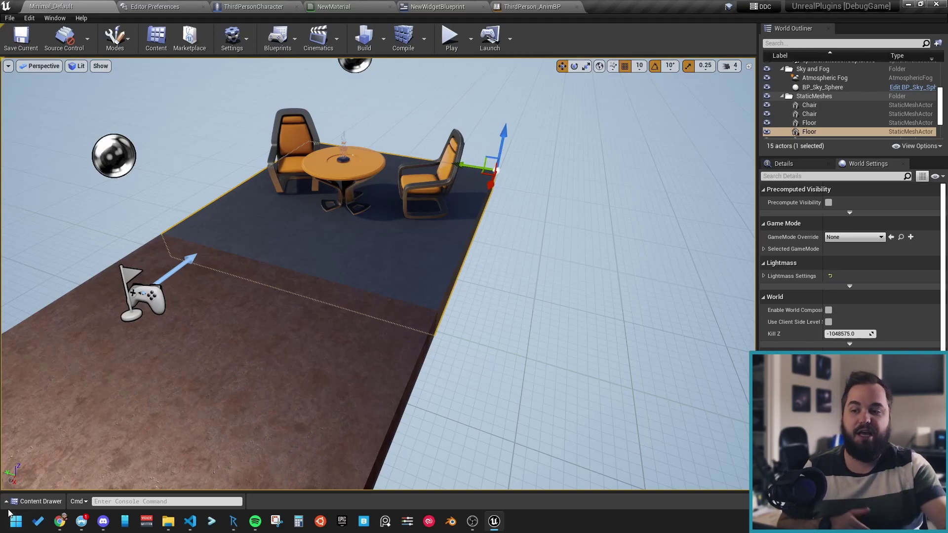
{"action": "mouse_move", "coordinate": [233, 521]}
{"action": "left_click", "coordinate": [232, 469]}
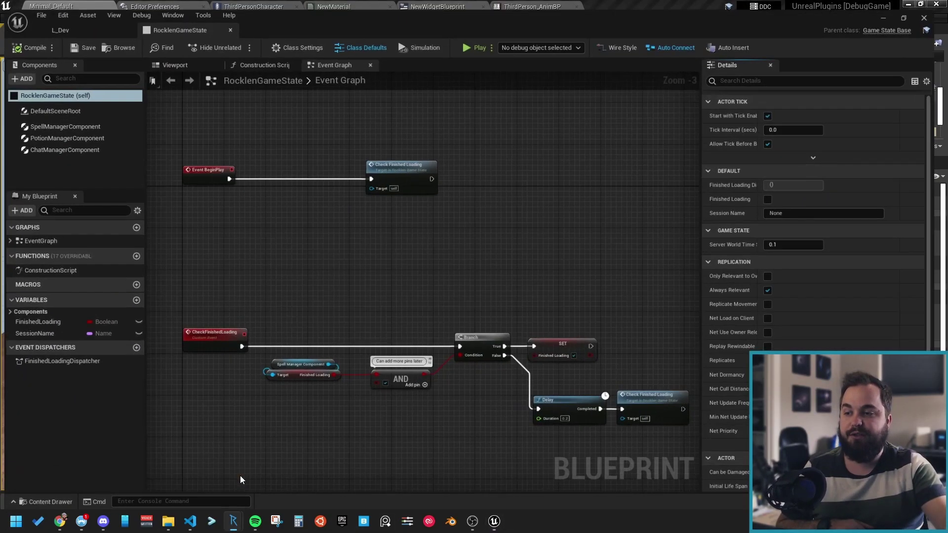
{"action": "left_click", "coordinate": [68, 503]}
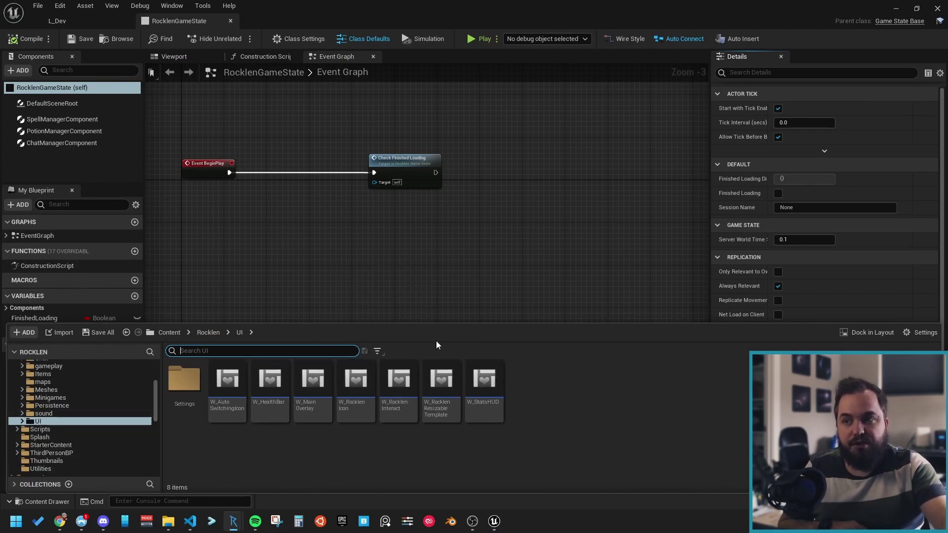
- Open the content drawer in the L_Dev level, then minimize the UE5 editor
{"action": "left_click", "coordinate": [117, 24]}
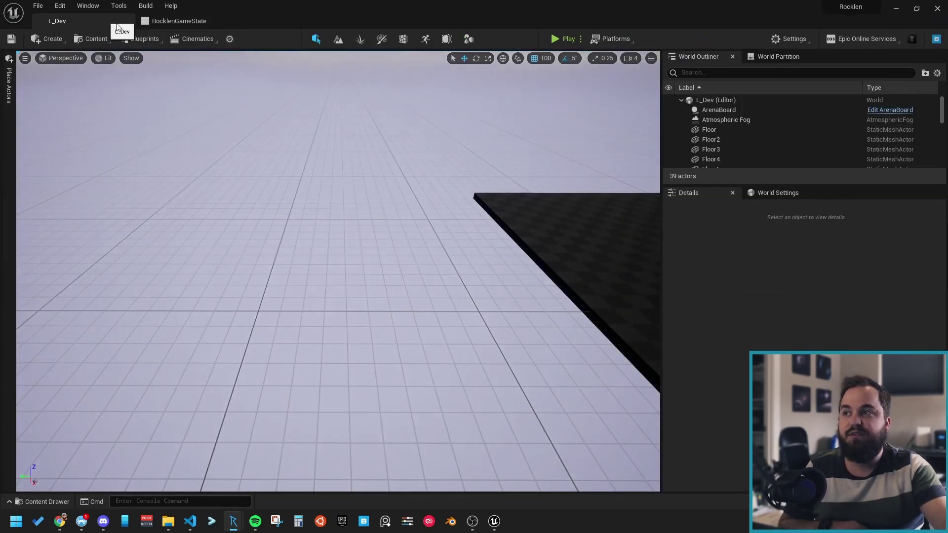
{"action": "left_click", "coordinate": [47, 501]}
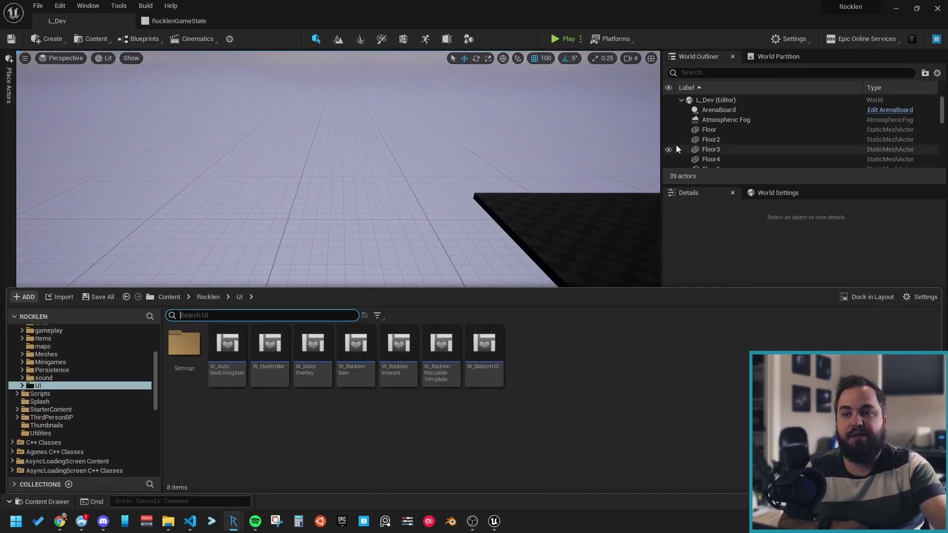
{"action": "left_click", "coordinate": [896, 9]}
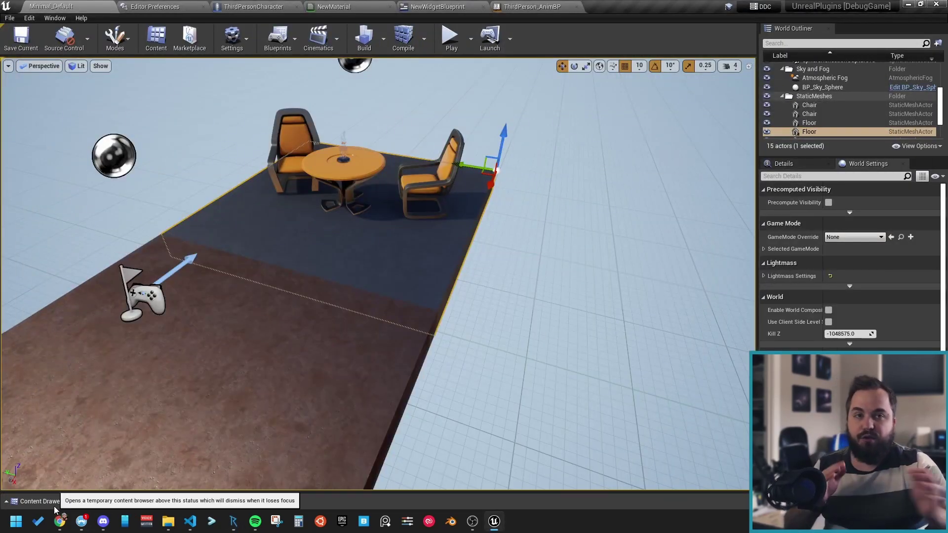
- Drag the content drawer's top edge up to enlarge it, then close it and toggle it with Ctrl+Space
{"action": "left_click", "coordinate": [15, 506]}
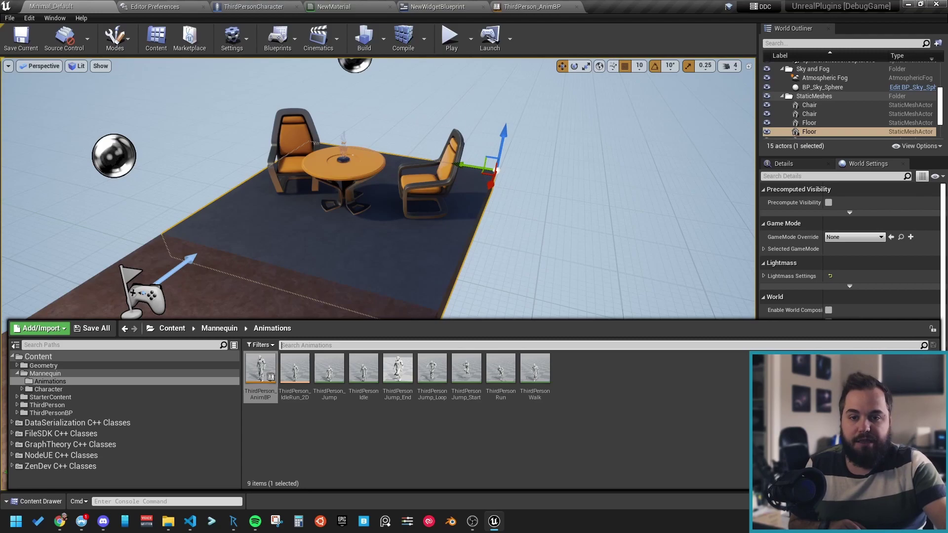
{"action": "left_click_drag", "start_coordinate": [556, 315], "coordinate": [542, 51]}
{"action": "left_click", "coordinate": [577, 37]}
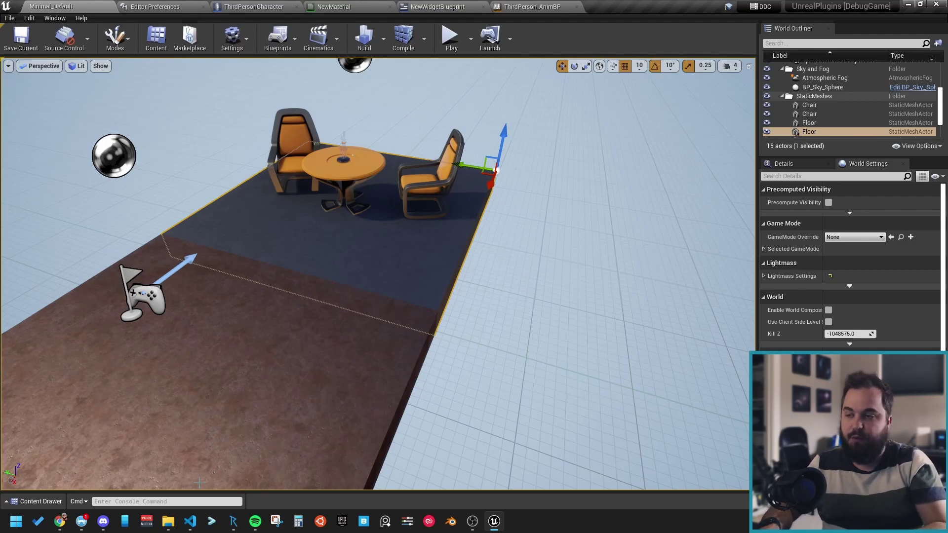
{"action": "key", "text": "ctrl+space"}
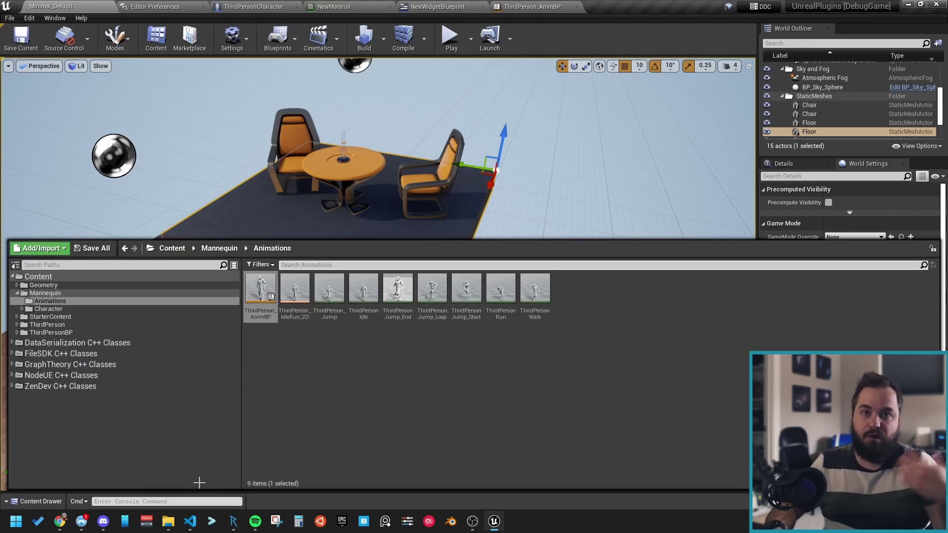
{"action": "key", "text": "ctrl+space"}
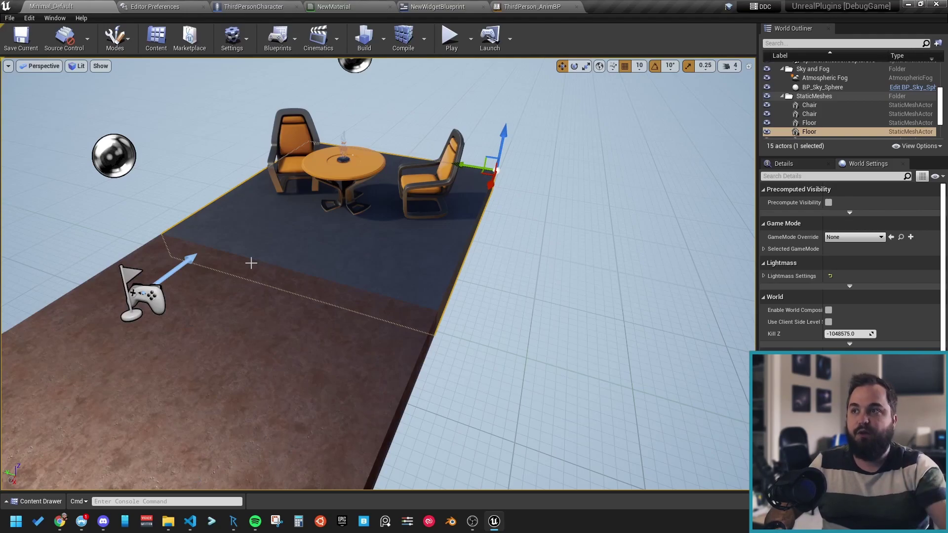
{"action": "key", "text": "ctrl+Tab"}
{"action": "key", "text": "ctrl+space"}
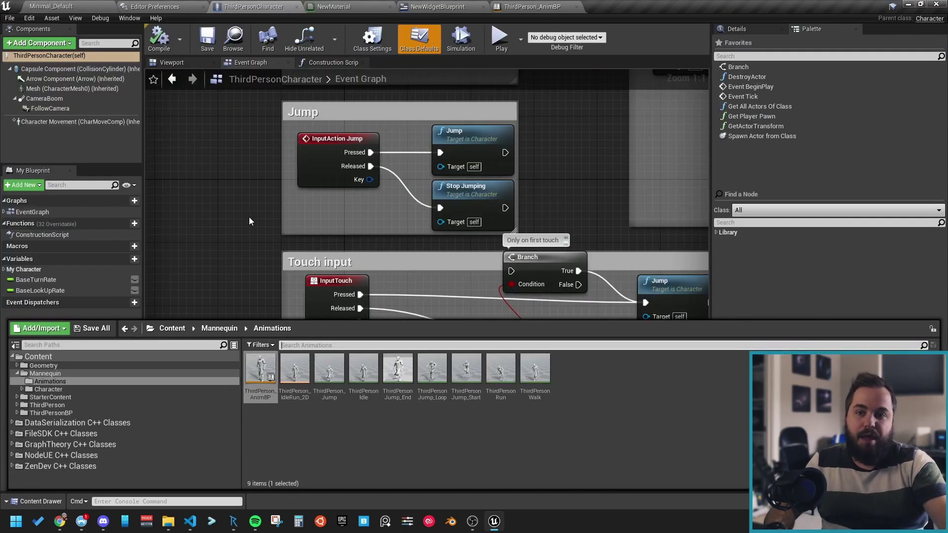
{"action": "key", "text": "ctrl+space"}
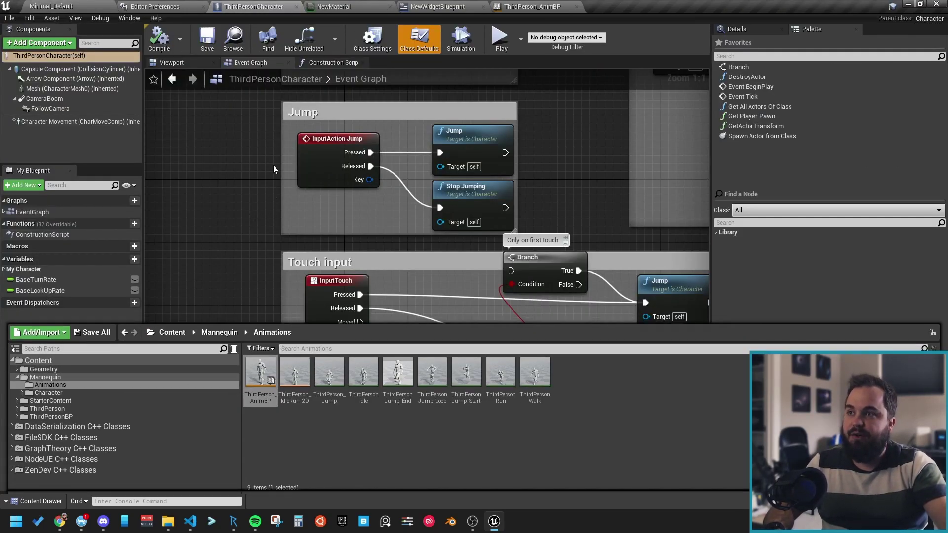
{"action": "left_click", "coordinate": [334, 8]}
{"action": "key", "text": "ctrl+space"}
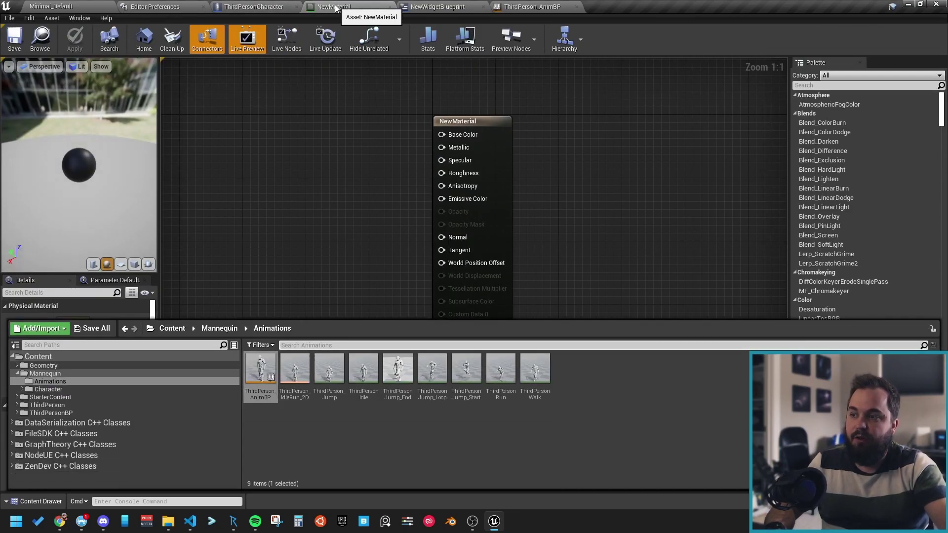
{"action": "key", "text": "ctrl+space"}
{"action": "key", "text": "ctrl+Tab"}
{"action": "key", "text": "ctrl+space"}
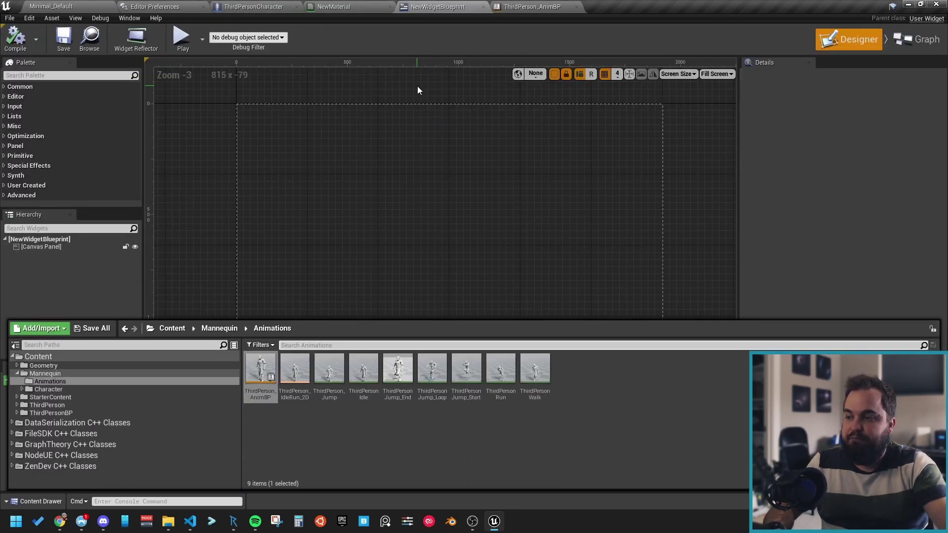
{"action": "key", "text": "ctrl+space"}
{"action": "left_click", "coordinate": [87, 6]}
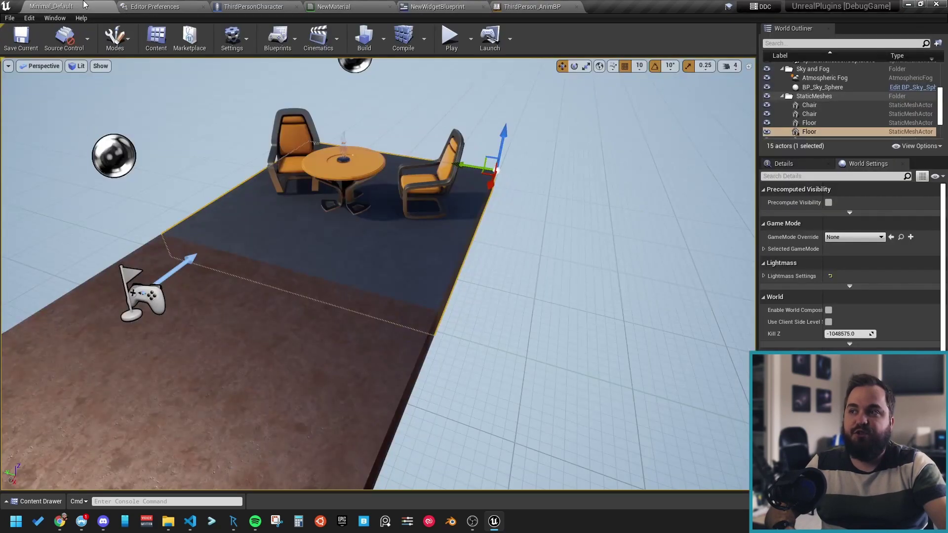